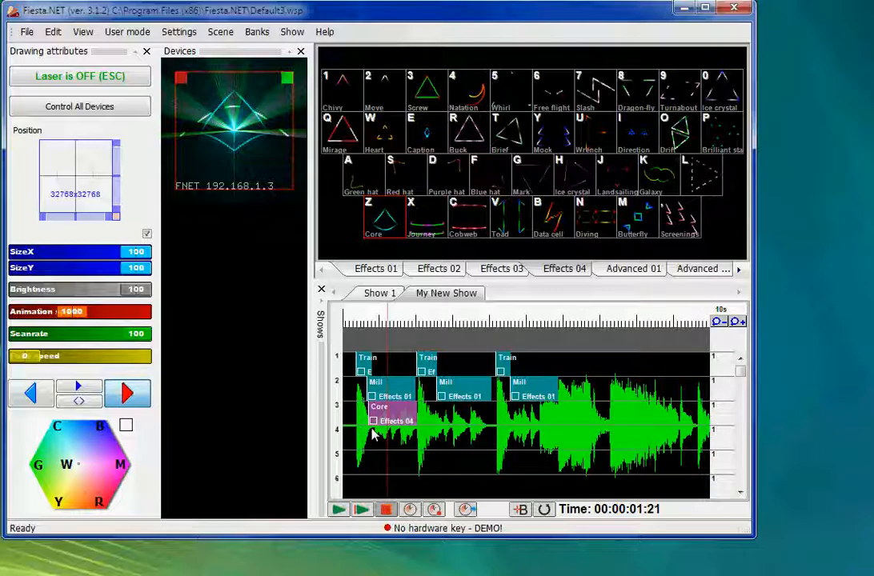
Preview the existing cues in My New Show, and delete all of them from the timeline
drag(353, 344, 494, 330)
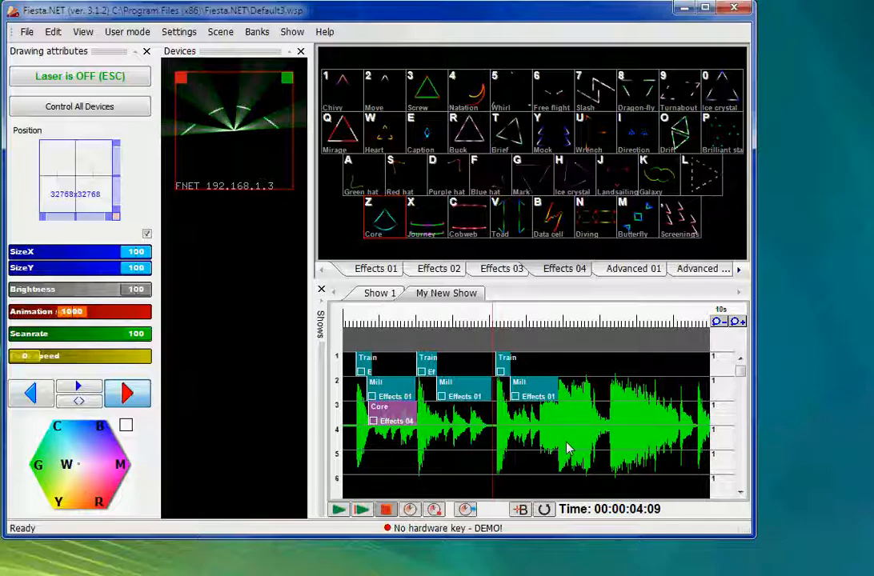
drag(567, 442, 351, 364)
click(534, 436)
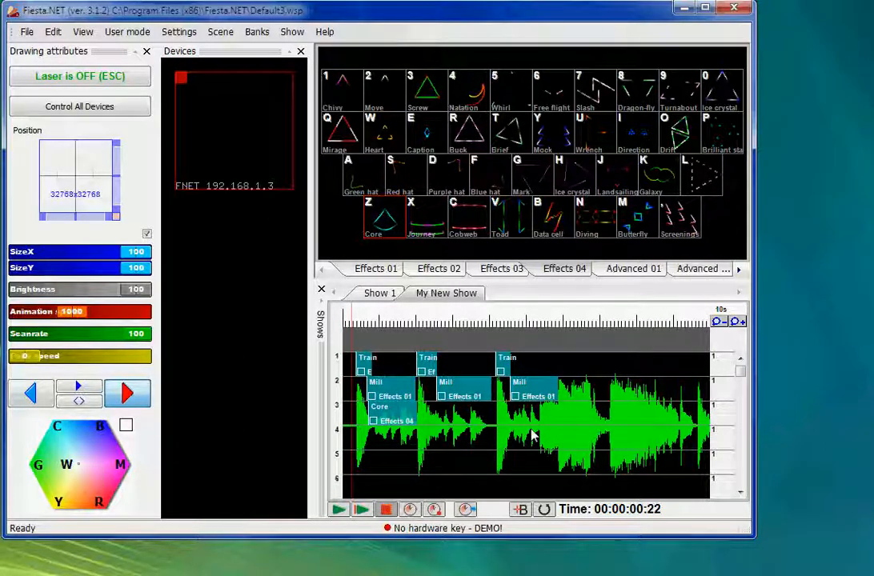
key(ctrl+a)
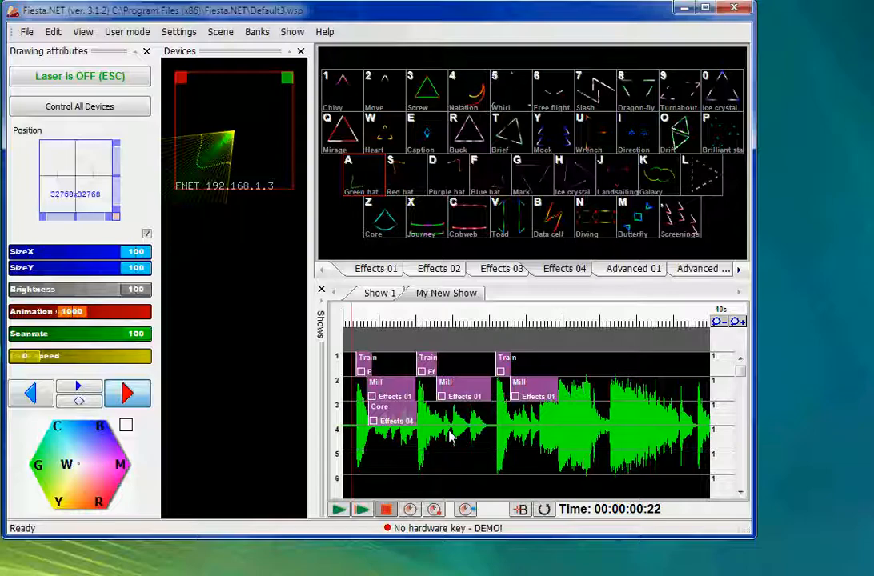
key(Delete)
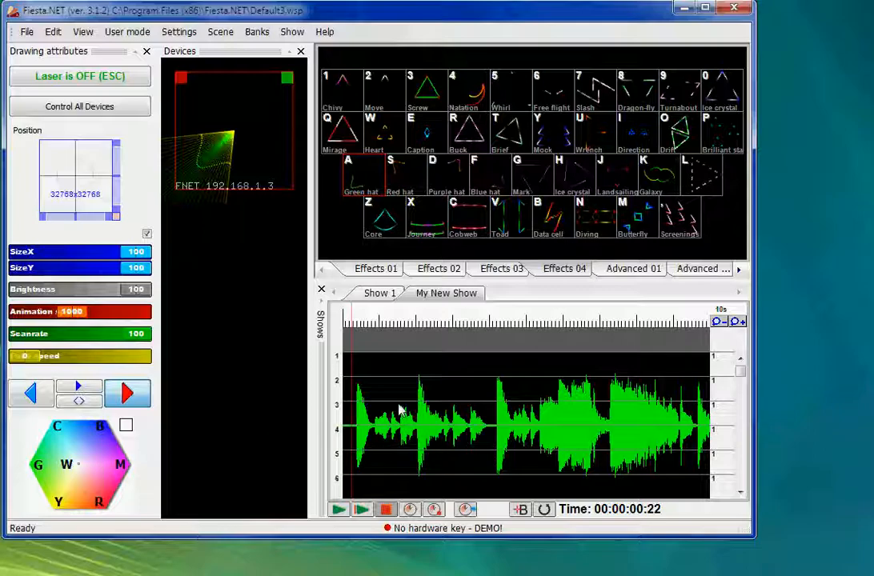
Add a new bank named My New Bank at bank position 1 and display it
click(254, 36)
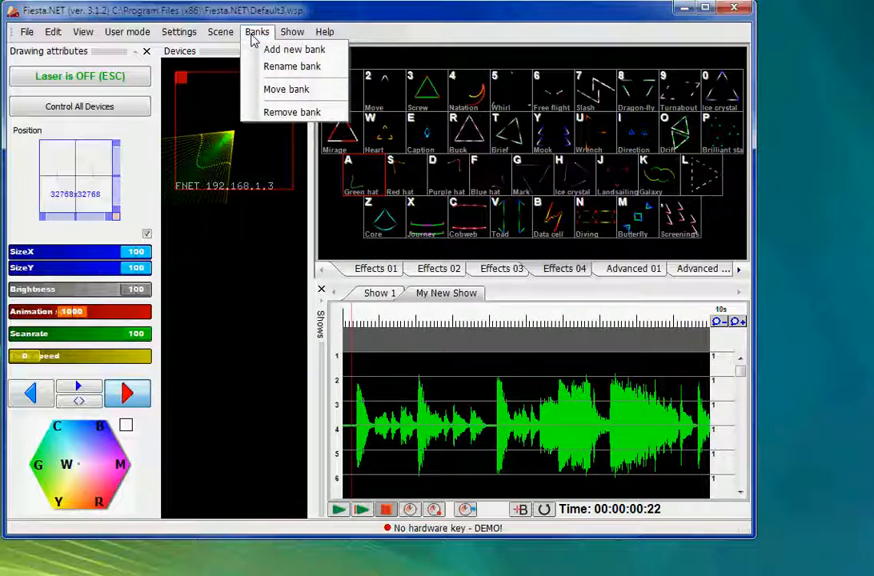
click(314, 54)
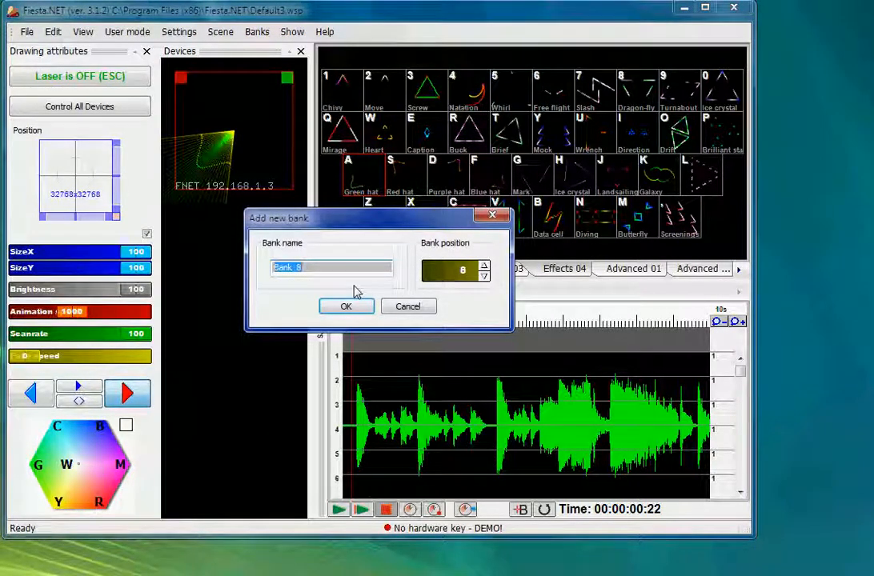
text(My new)
click(447, 276)
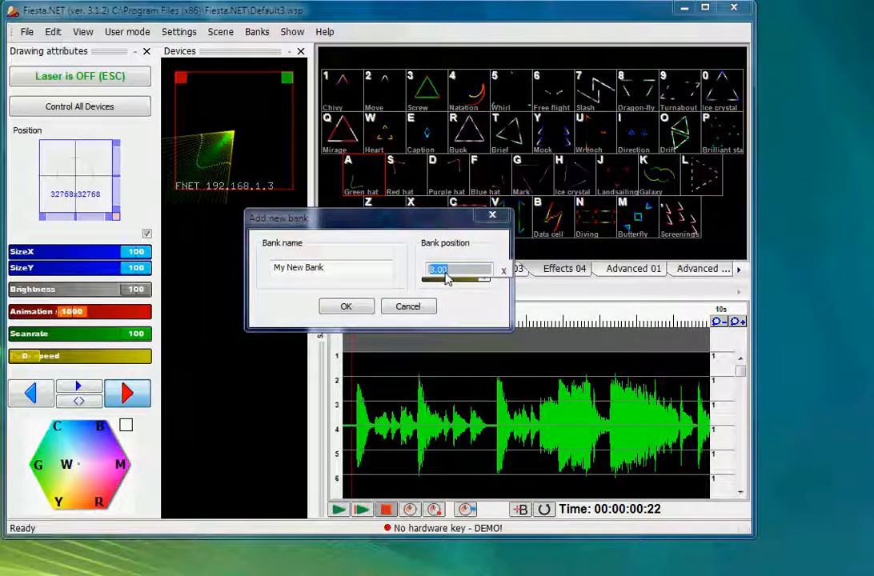
text(1)
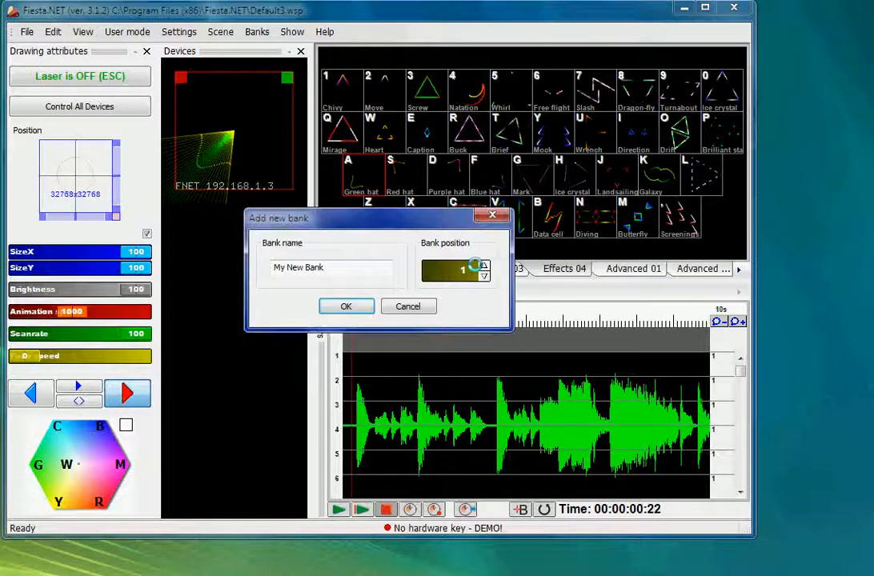
click(346, 306)
click(442, 272)
click(396, 272)
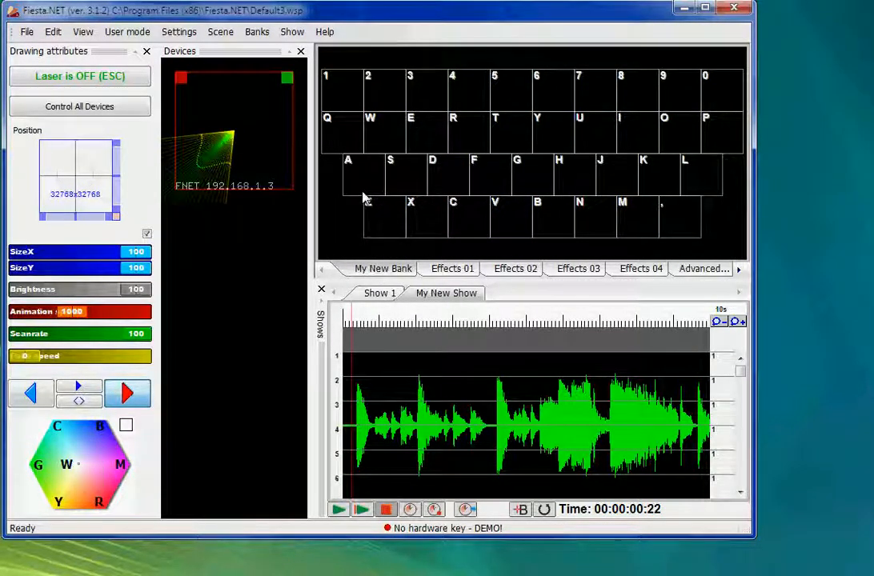
Start a new scene in slot 1 of My New Bank and assign the Basic shapes image generator to its root node
click(336, 90)
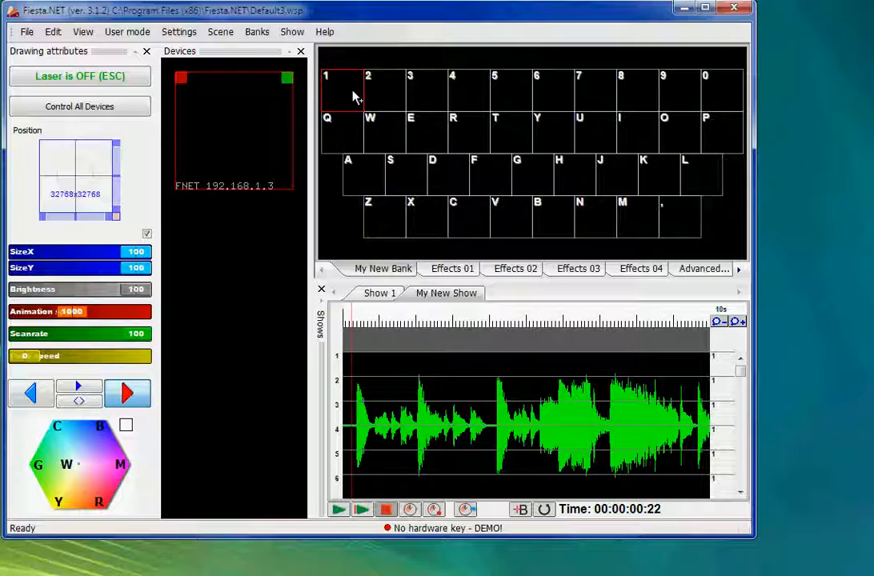
double_click(355, 97)
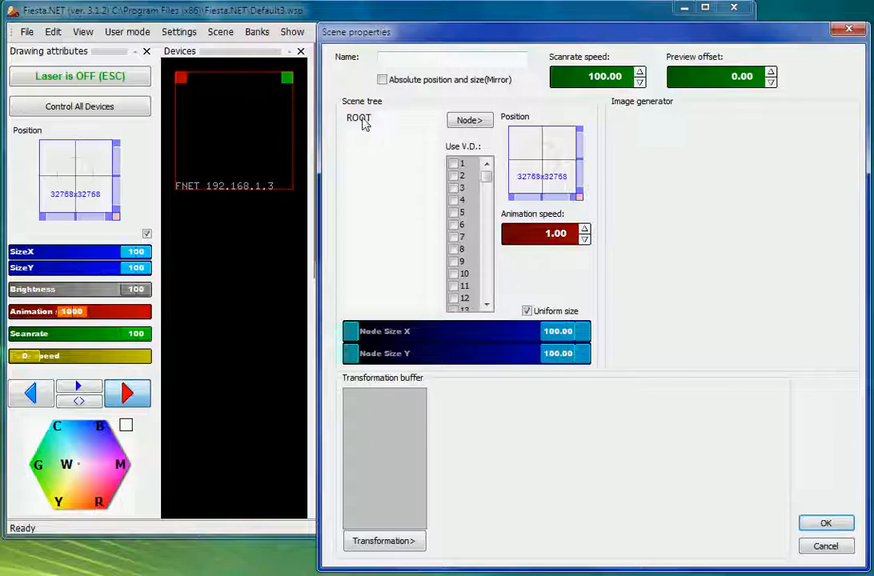
right_click(360, 120)
click(419, 132)
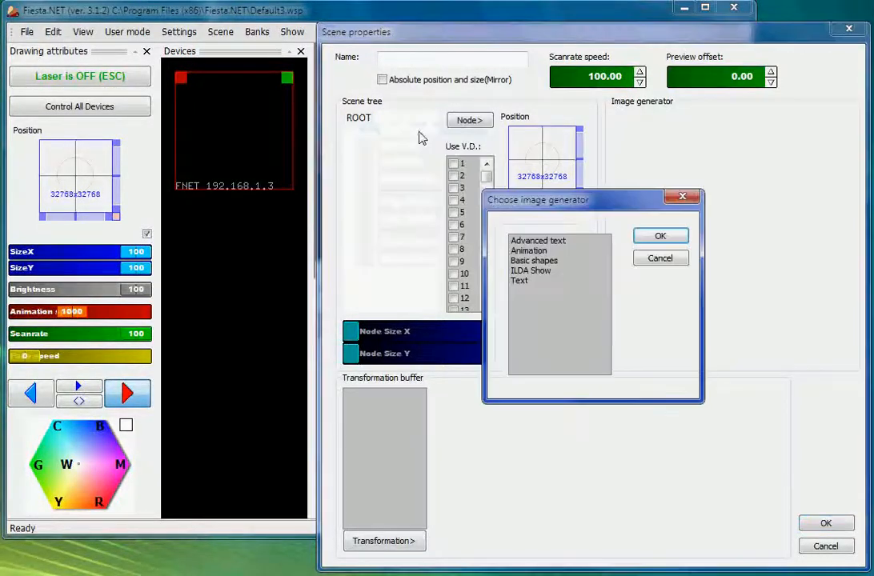
click(534, 260)
click(662, 235)
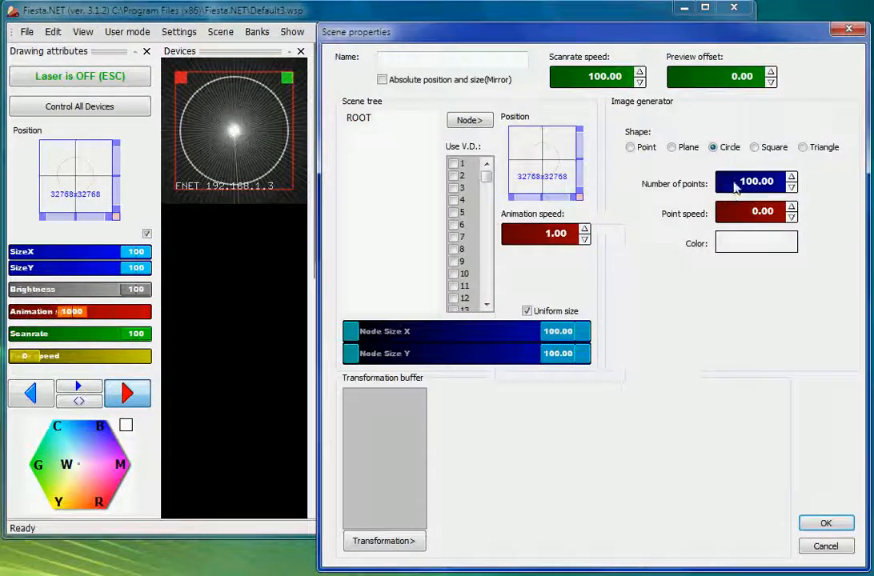
Set the scene's shape to Plane, accept it, and shift the output position vertically to 32768x27962
click(687, 151)
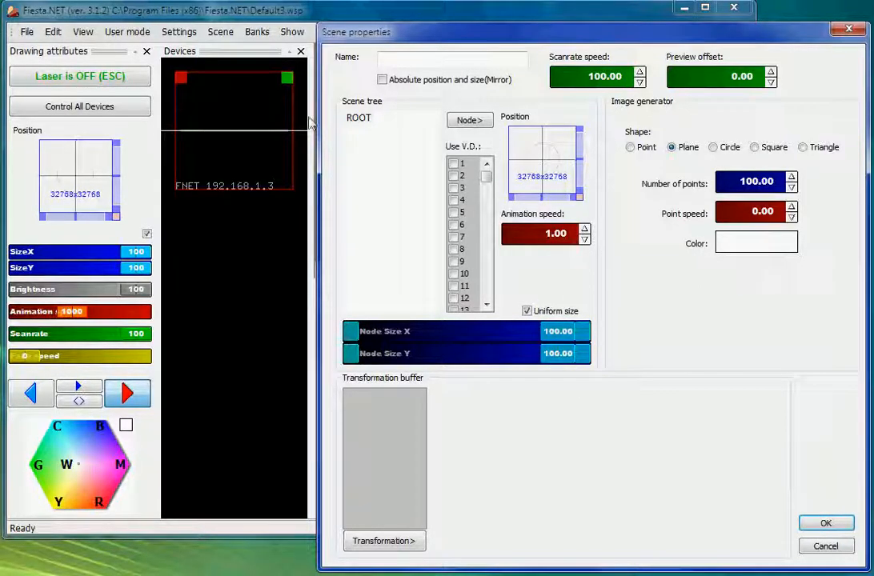
click(825, 522)
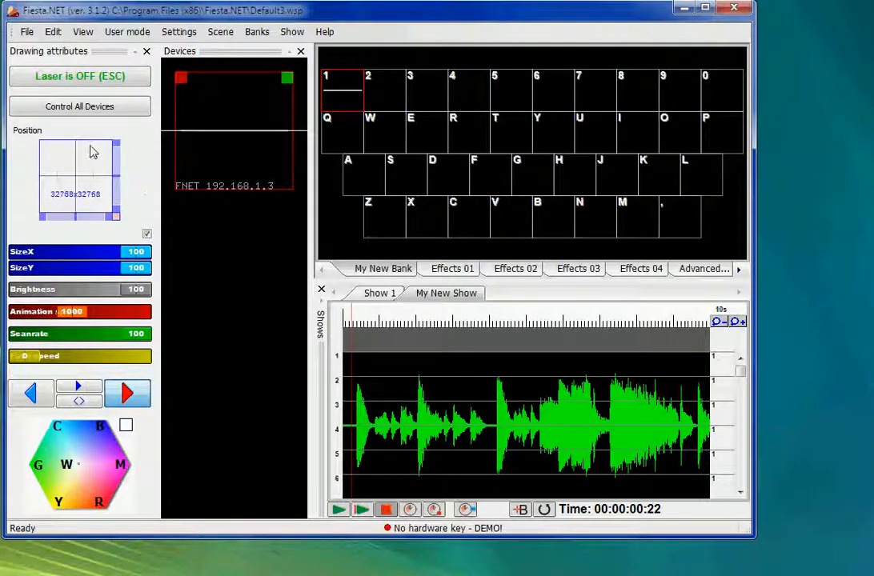
drag(117, 177, 121, 177)
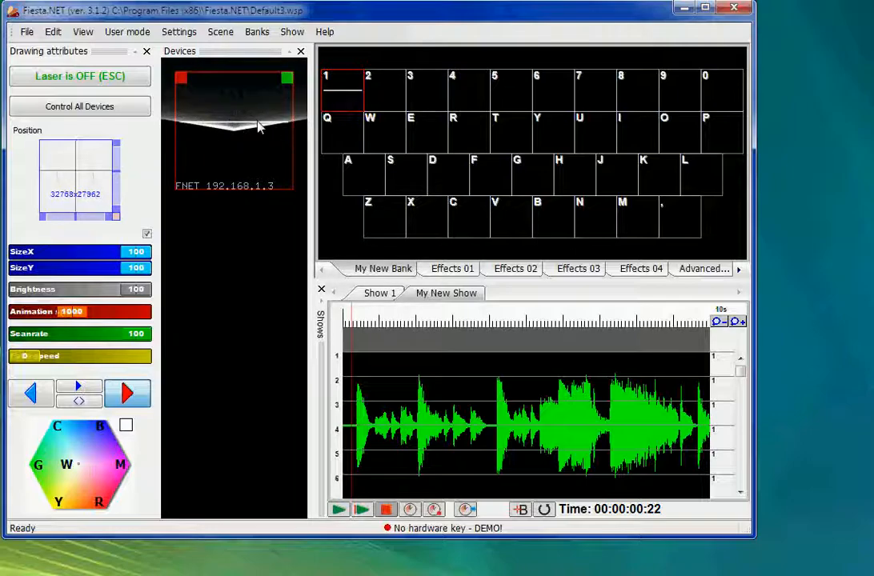
Add a Keyframer transformation to the slot 1 scene and lower the start point of its Size X curve to 0
double_click(349, 98)
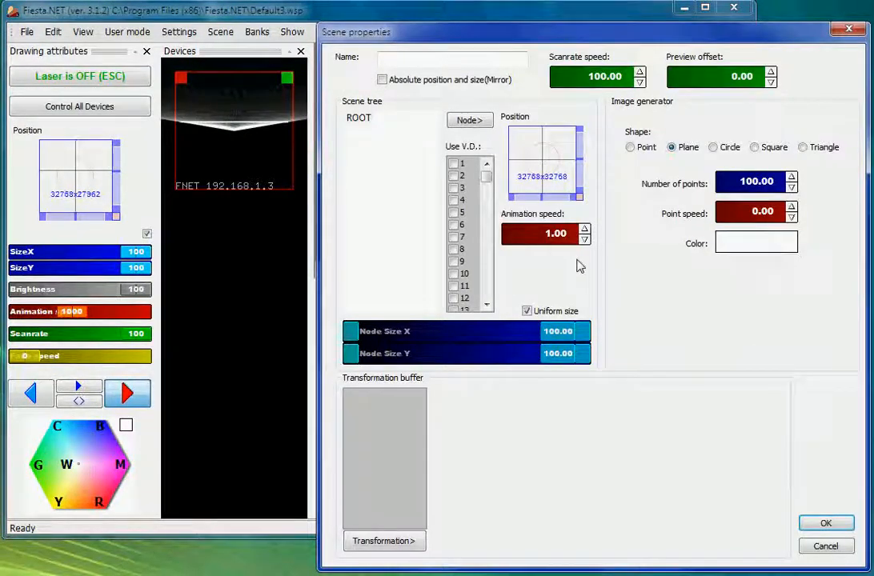
right_click(380, 408)
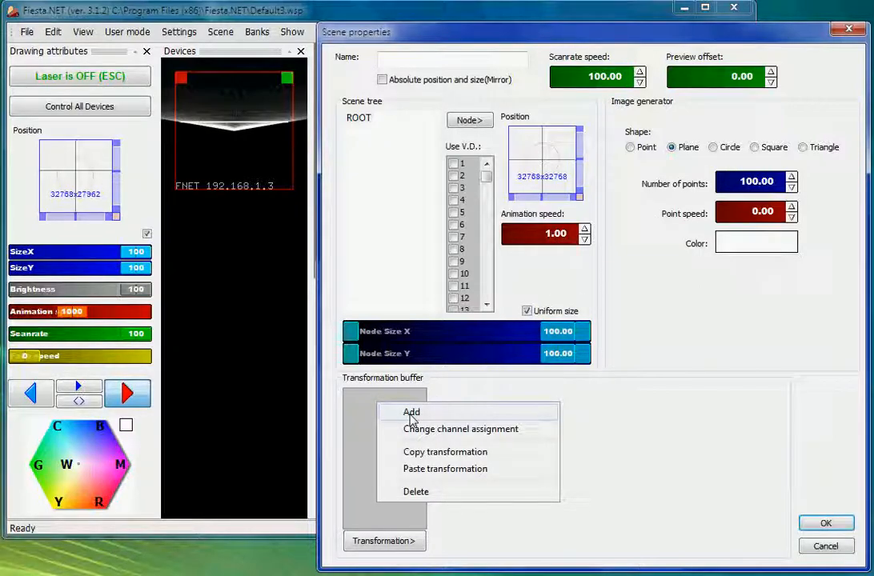
click(411, 414)
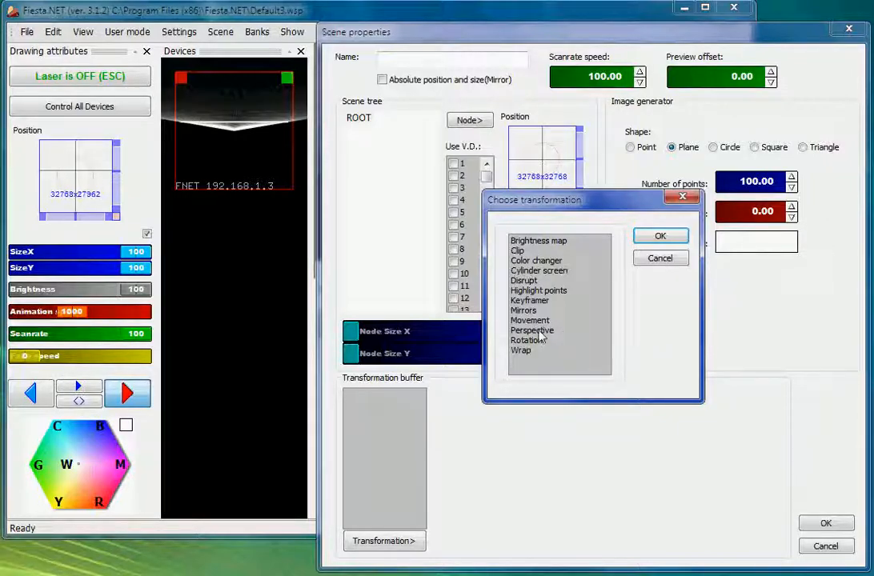
click(535, 301)
click(660, 237)
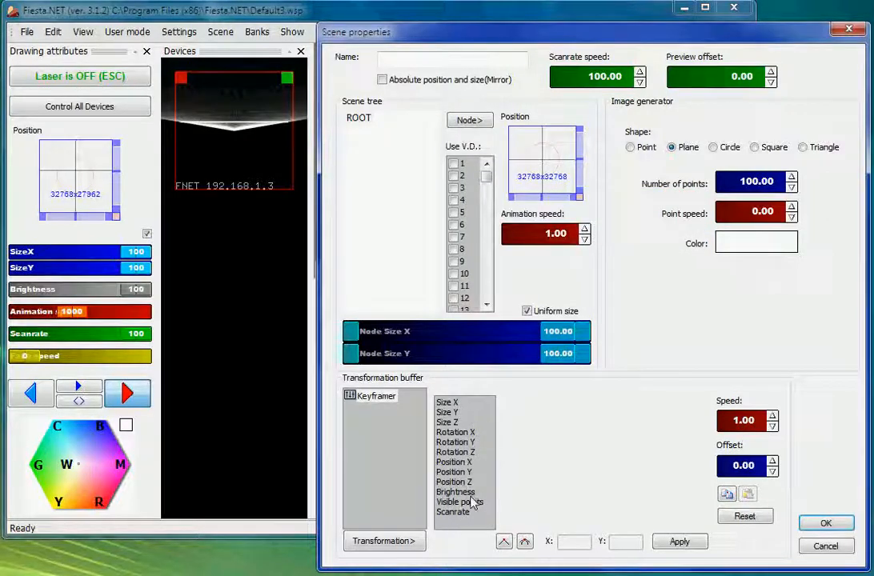
click(450, 403)
drag(498, 468, 496, 528)
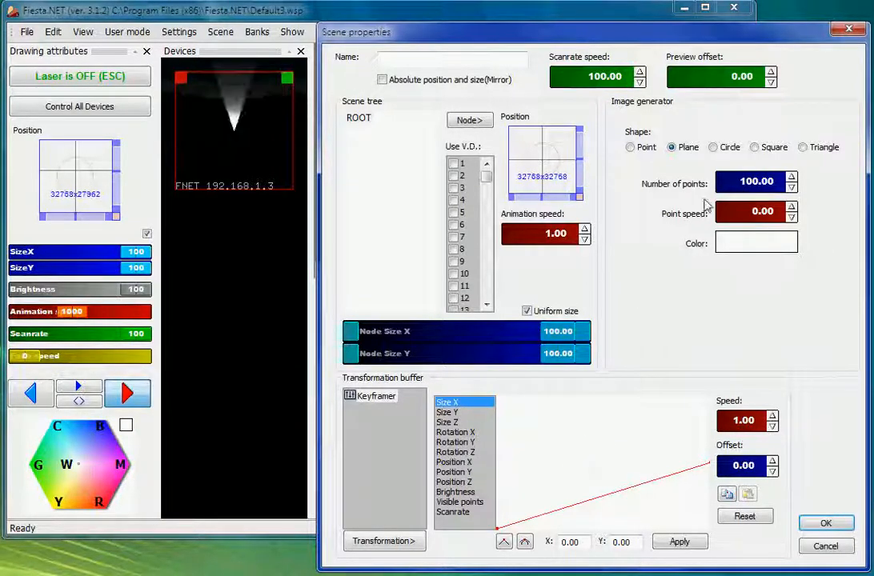
Change the scene's shape to Circle and copy the Size X curve to Size Y
click(724, 147)
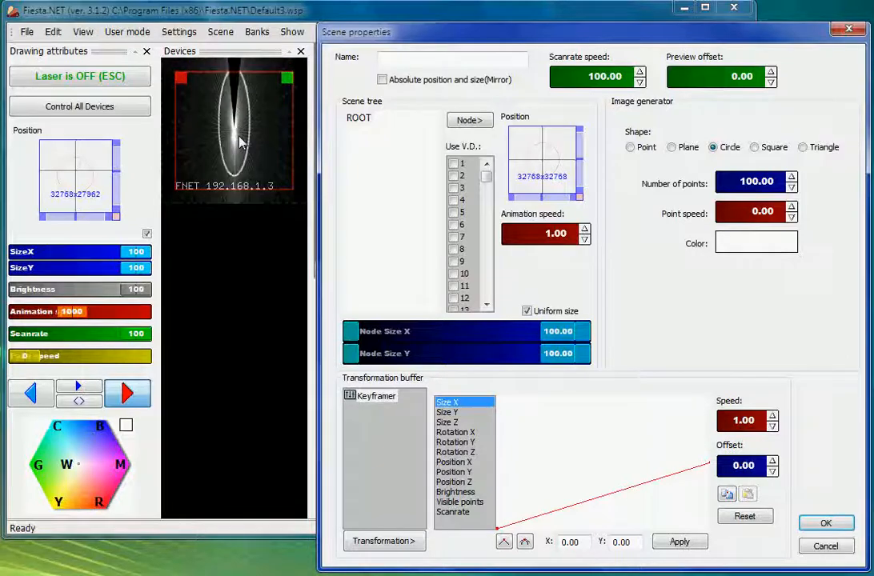
click(727, 493)
click(453, 412)
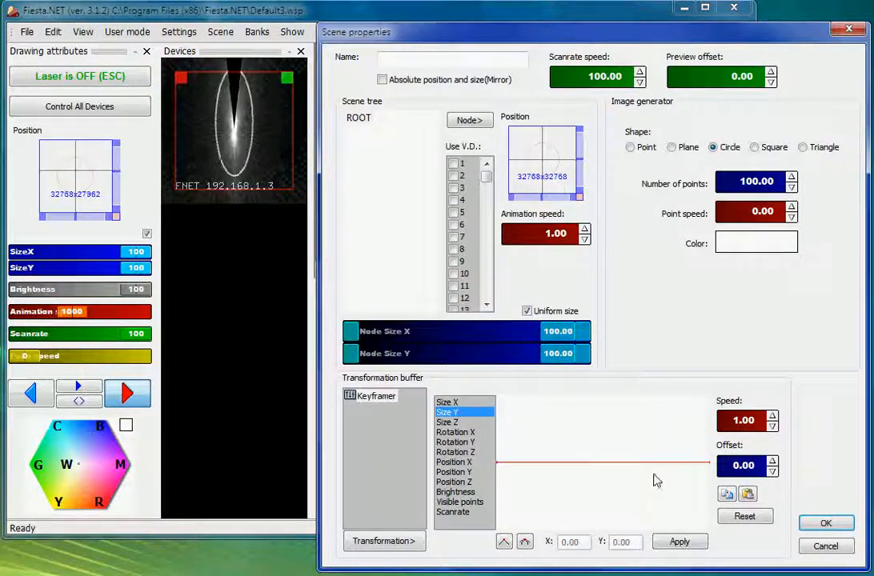
click(748, 495)
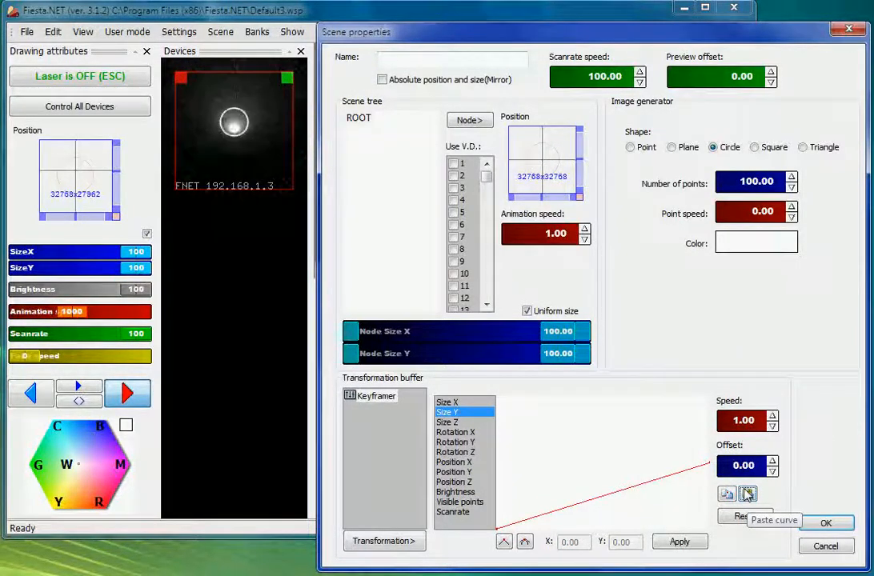
Switch the shape back to Plane, name the scene Pane Zoom In, and accept the scene properties
click(672, 147)
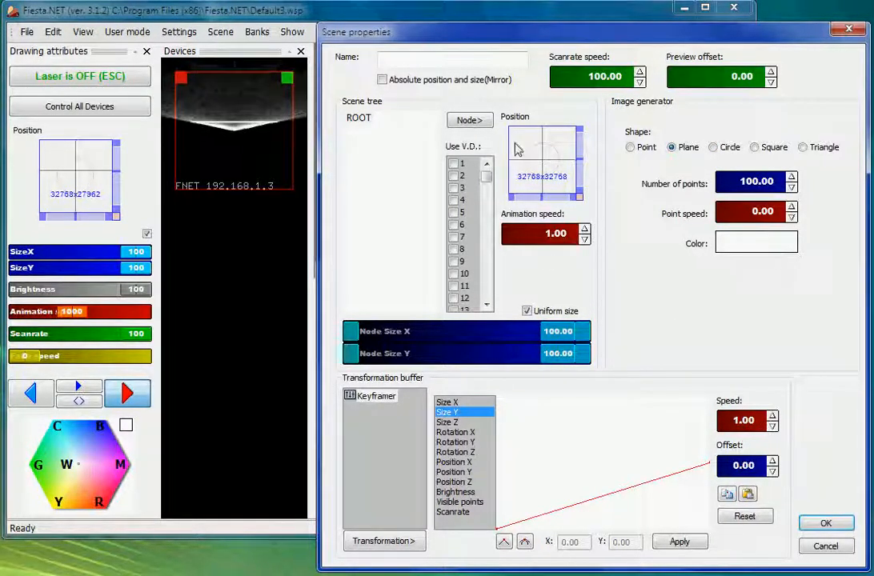
click(445, 64)
text(Pane Zoom In)
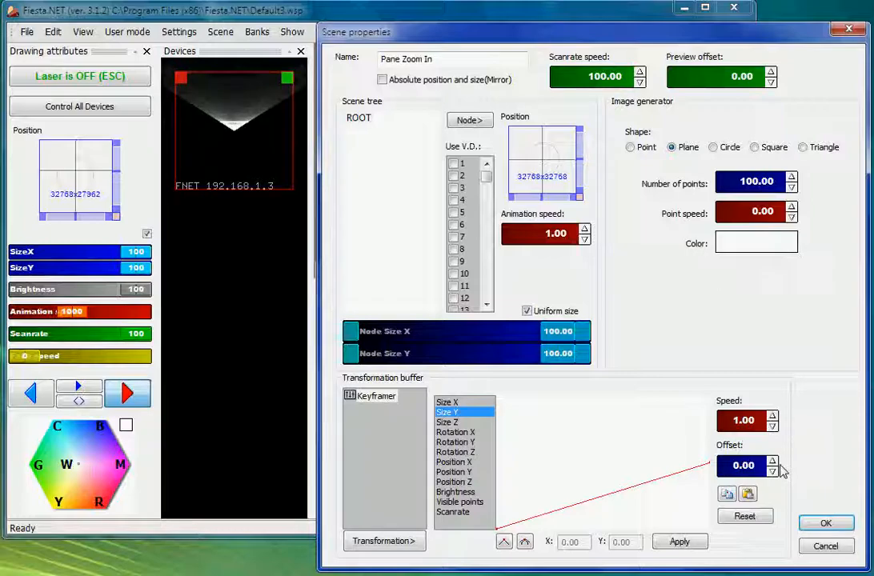
click(825, 522)
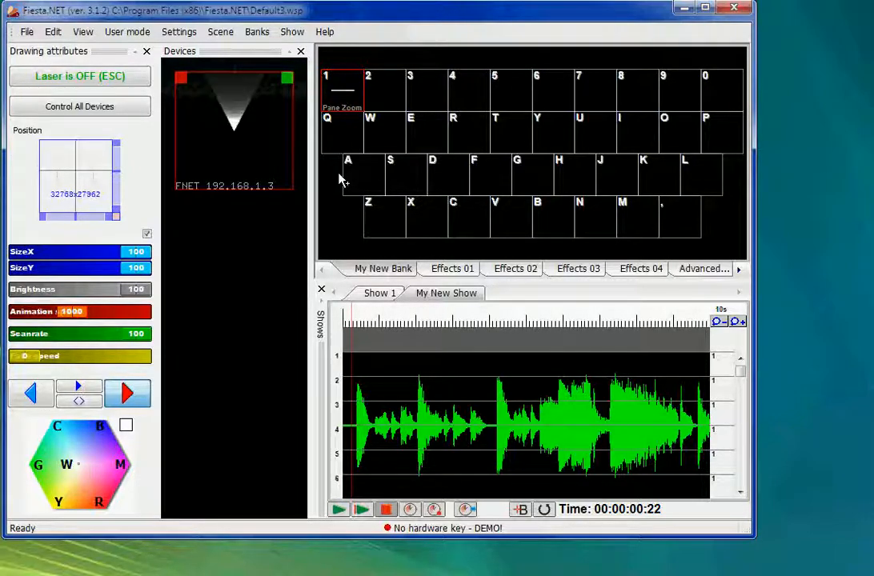
Place the Pane Zoom In scene on track 1 at the first audio peak and shorten it to that brief peak
click(360, 366)
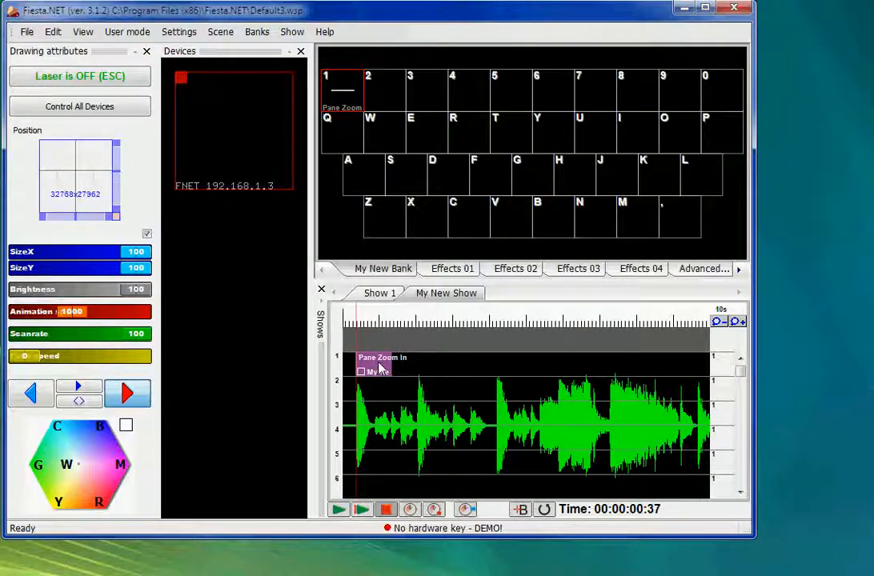
drag(391, 364, 364, 358)
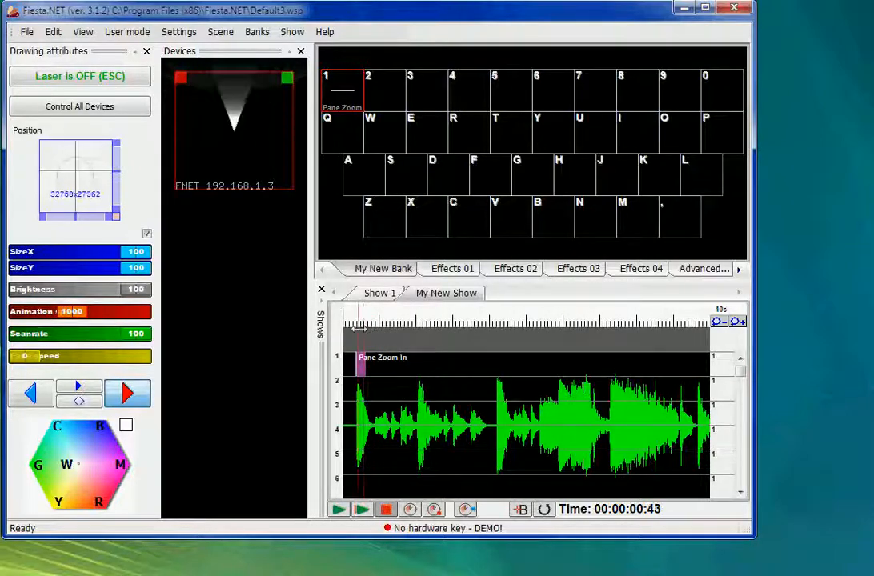
Extend the Pane Zoom In cue on track 1 to the third audio peak and scrub through it to preview the animation
drag(381, 368, 496, 363)
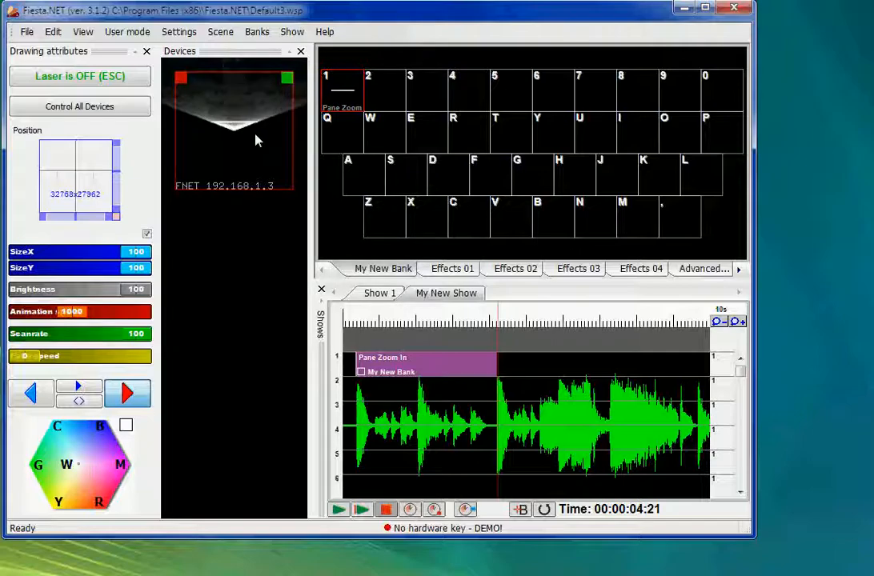
drag(358, 317, 500, 315)
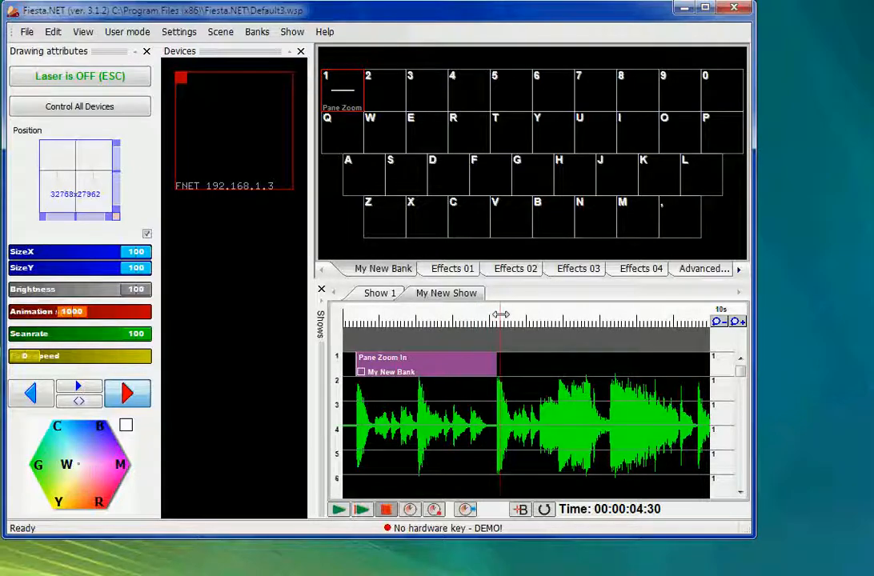
drag(378, 312, 497, 319)
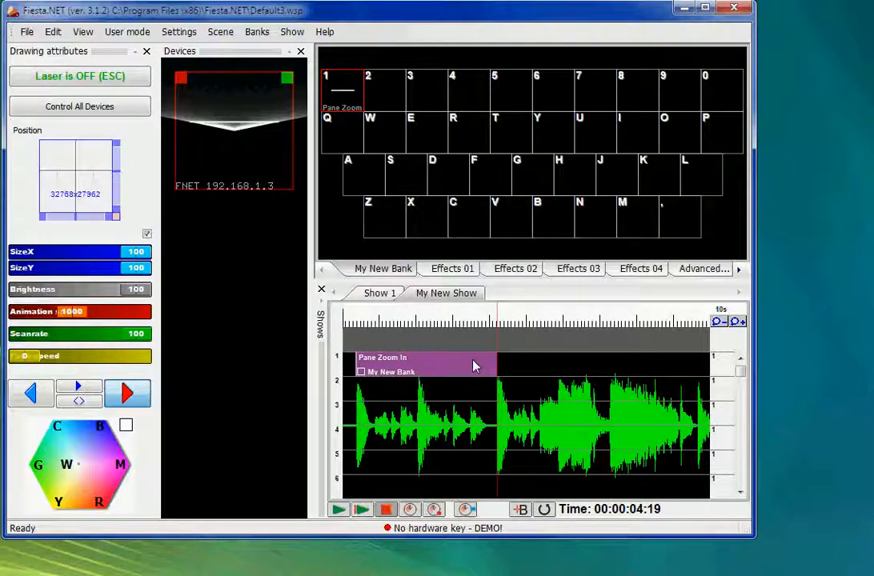
Enable the checkbox on the Pane Zoom In cue, preview its animation, and shorten the cue to the first audio peak
click(360, 372)
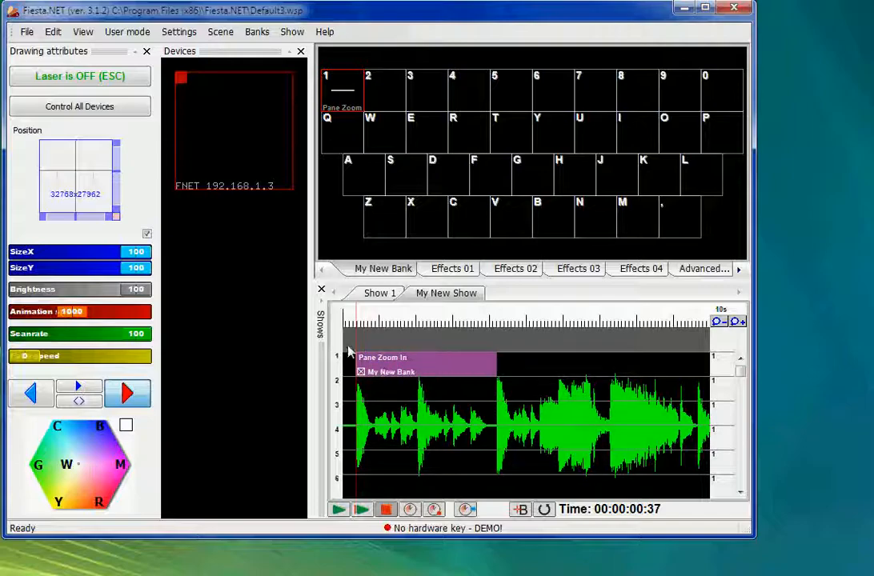
drag(354, 315, 469, 325)
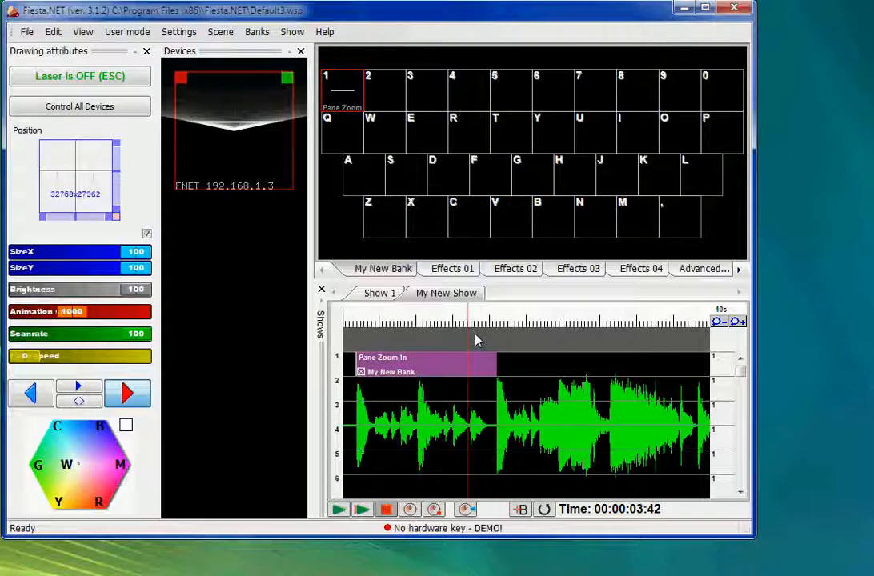
drag(418, 373, 364, 363)
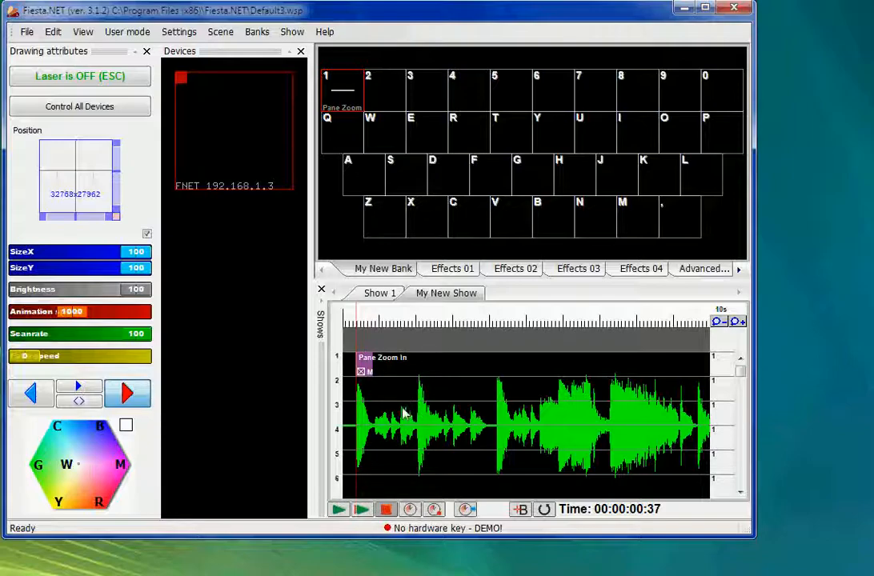
Copy the Pane Zoom In cue to the second and third audio peaks on track 1, and play the show as a preview
click(385, 510)
click(339, 512)
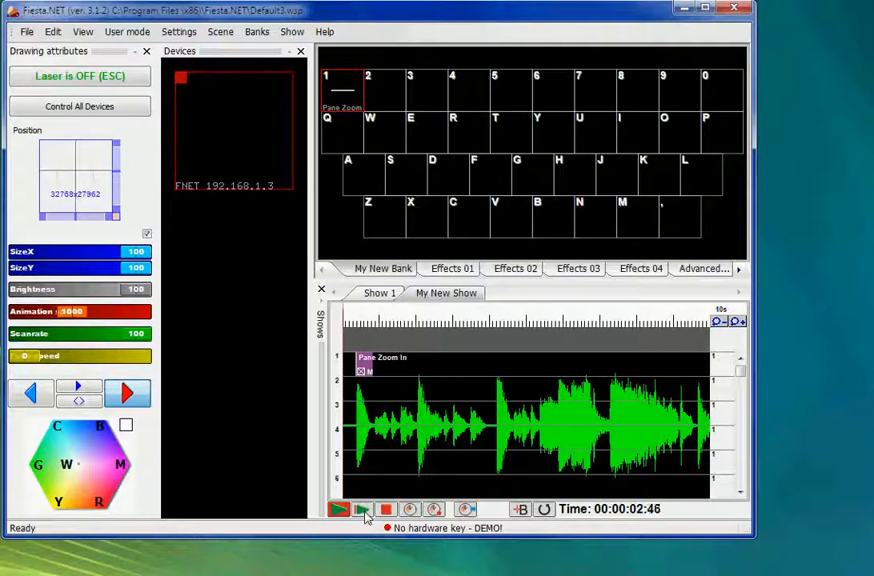
click(364, 373)
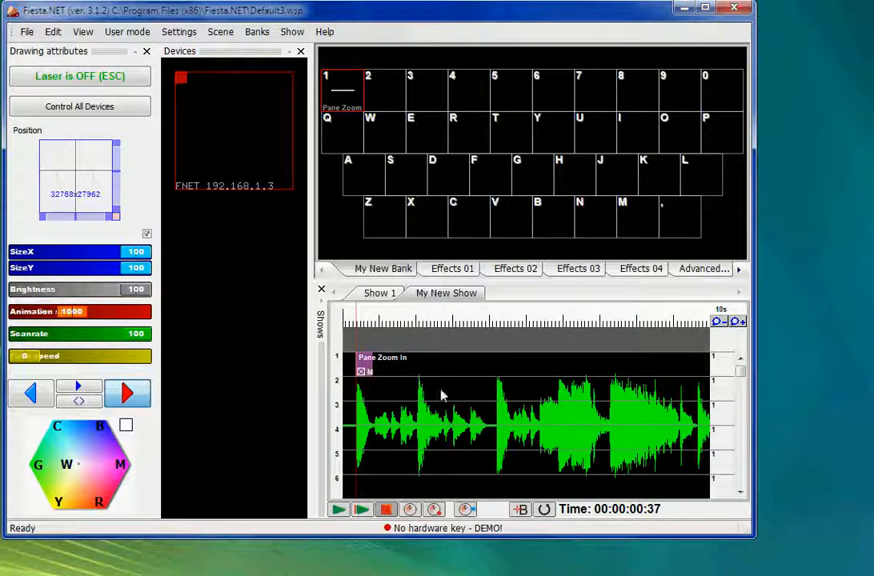
double_click(416, 367)
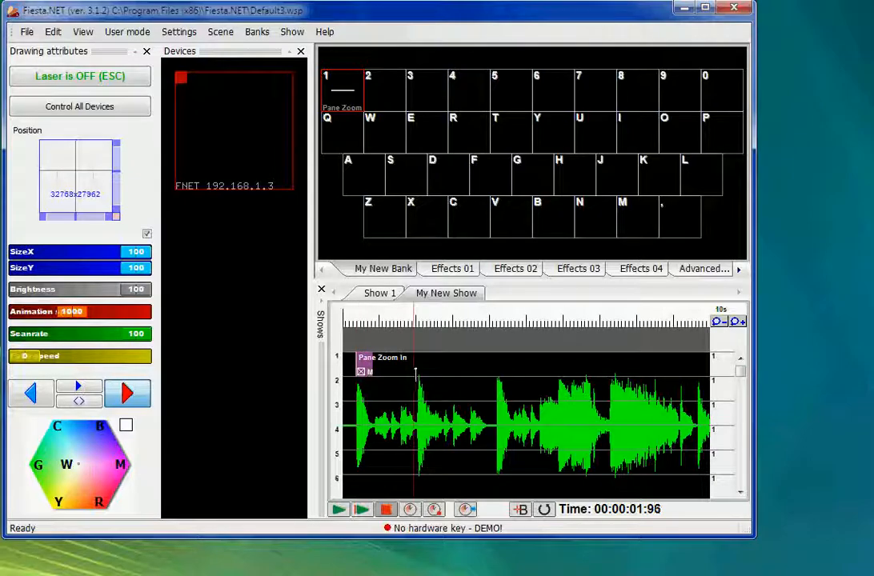
double_click(495, 372)
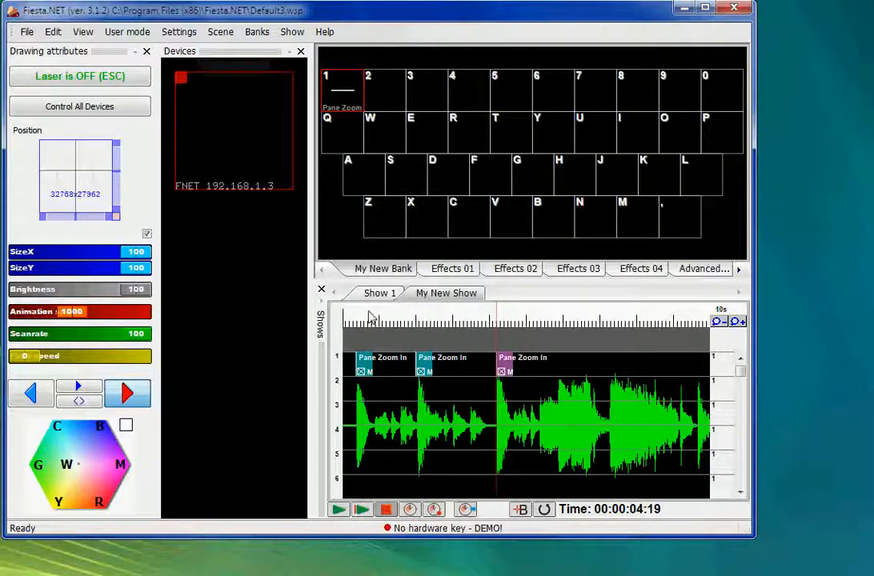
key(space)
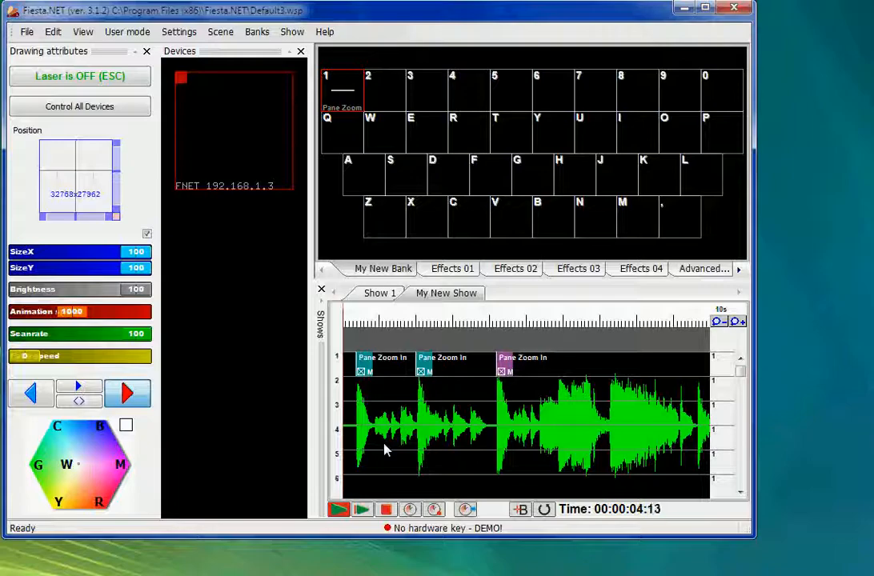
click(393, 510)
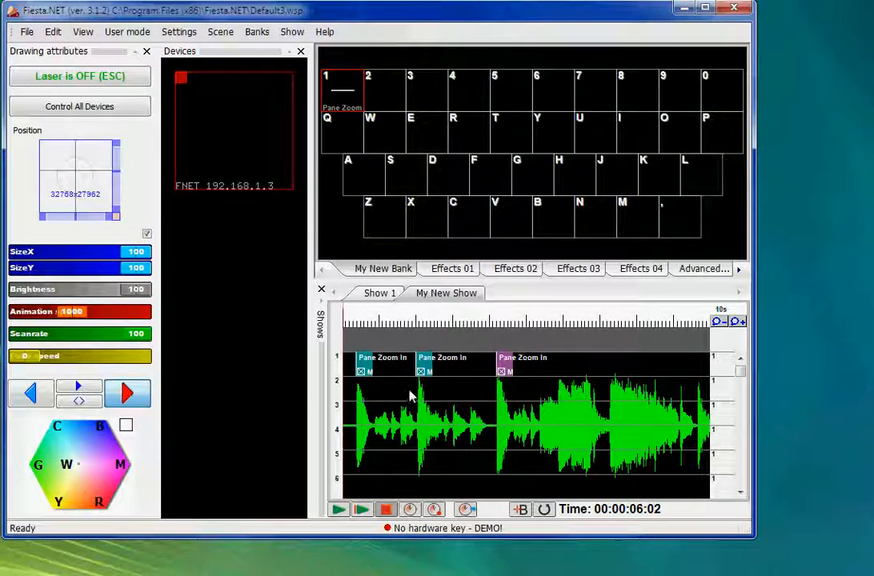
Duplicate the Pane Zoom In scene from cell 1 of My New Bank into cell 2
click(343, 90)
drag(382, 104, 384, 95)
click(404, 104)
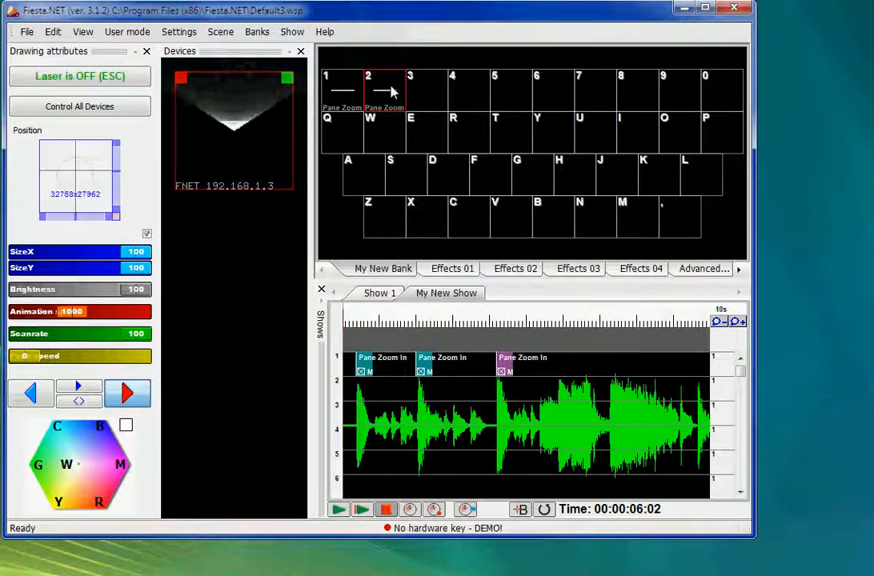
Open the scene in cell 2 and replace its existing Keyframer transformation with a new Keyframer
double_click(391, 89)
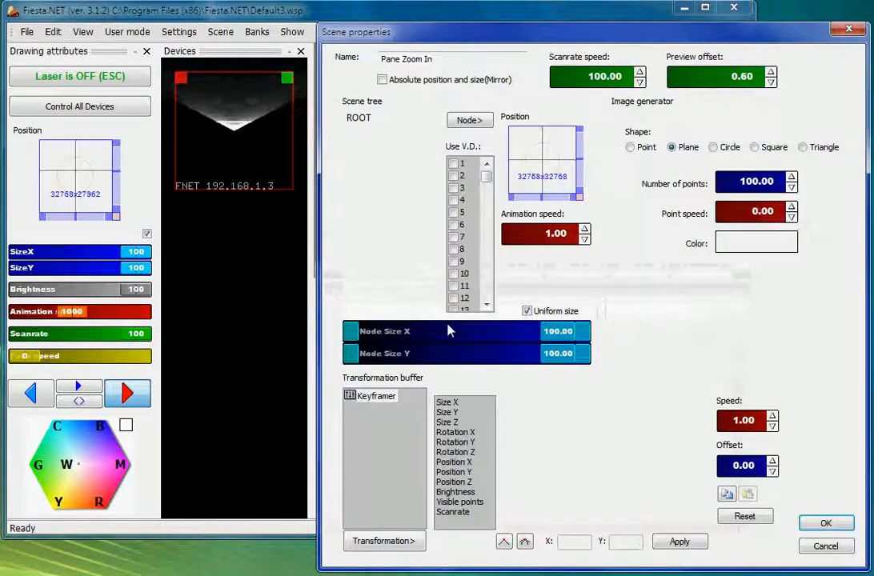
right_click(388, 397)
click(428, 487)
right_click(382, 407)
click(416, 414)
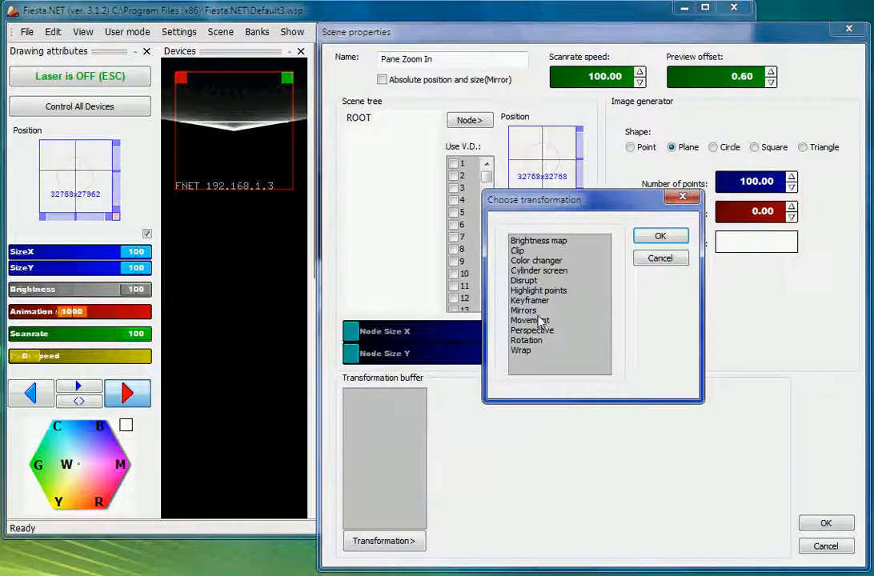
click(537, 301)
click(660, 236)
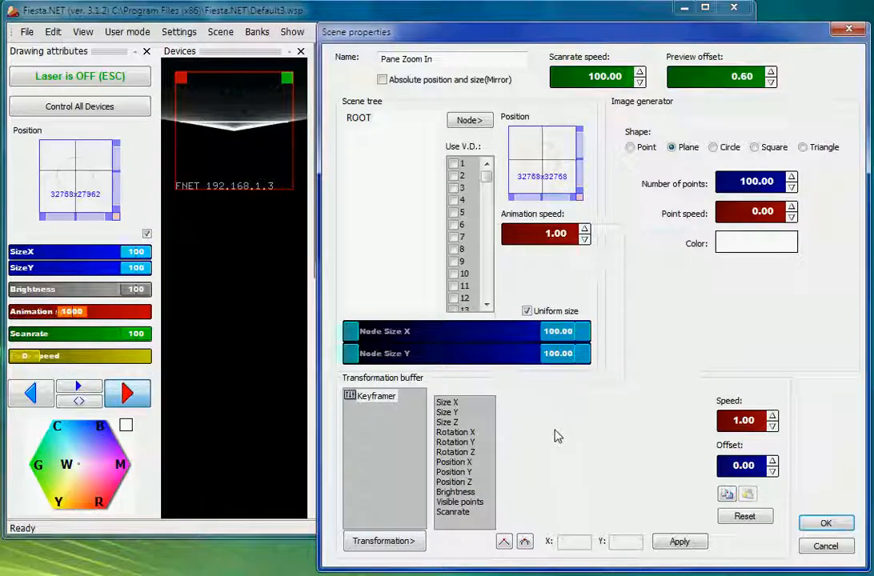
Raise the Rotation Z end keyframe to 360 at X 1.00 and accept the scene properties
click(462, 453)
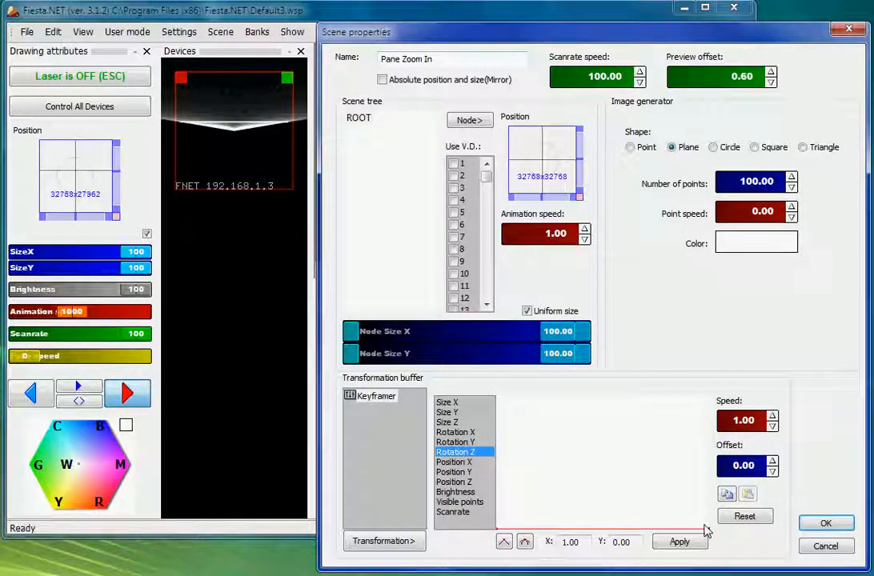
drag(708, 534, 715, 362)
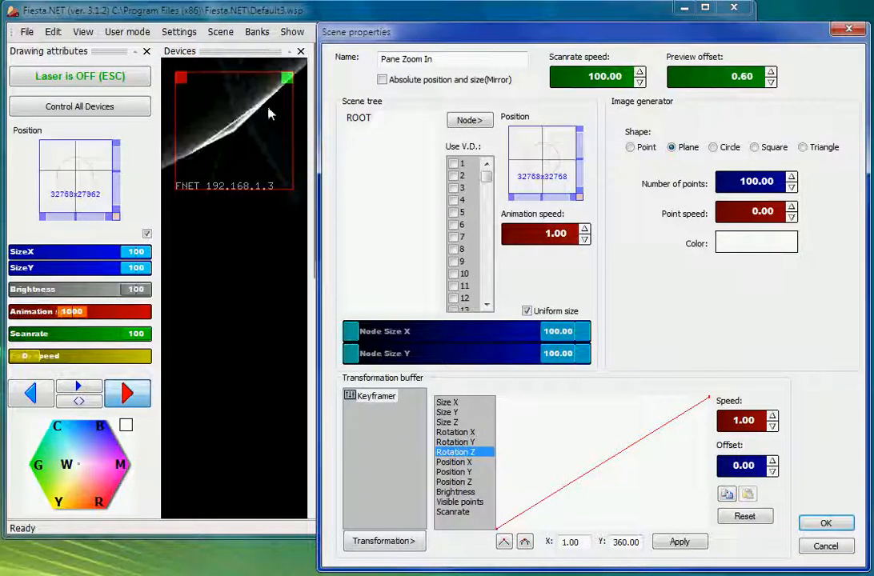
click(825, 523)
Place the cell 2 scene between the first two cues on track 1, enable its checkbox, and stretch it to fill the gap
drag(388, 108, 380, 375)
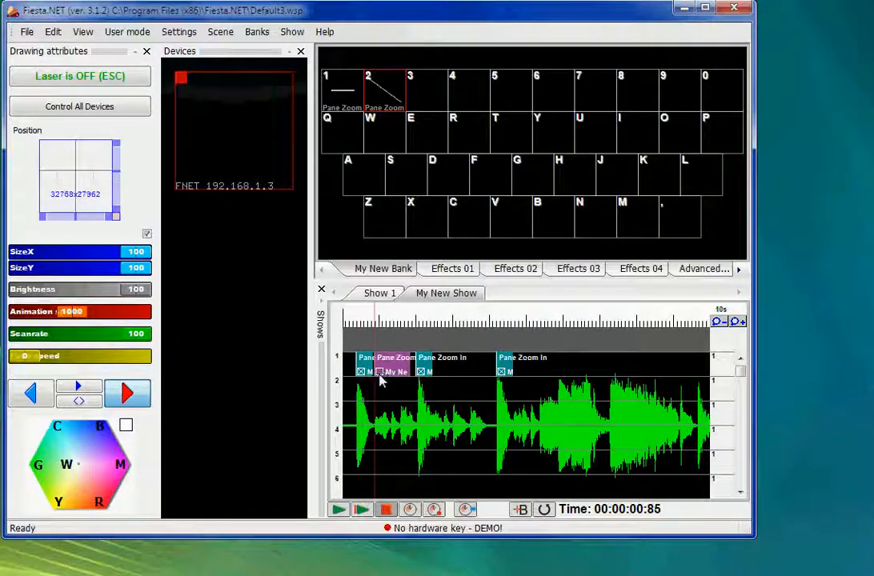
key(space)
key(space)
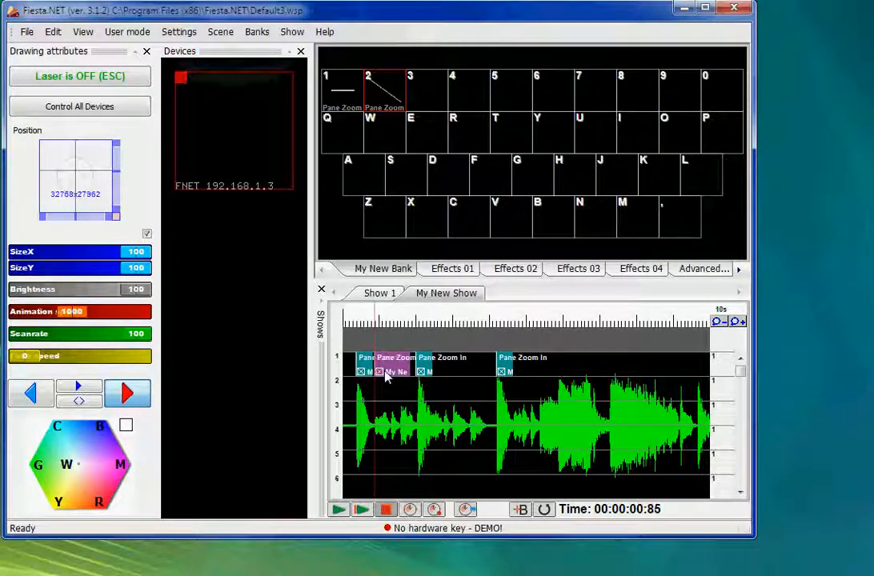
key(space)
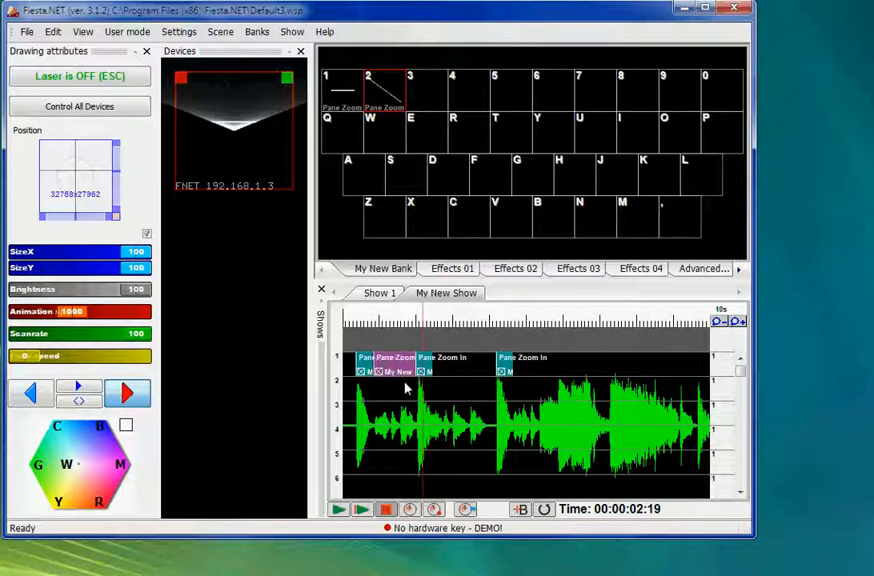
drag(377, 318, 401, 320)
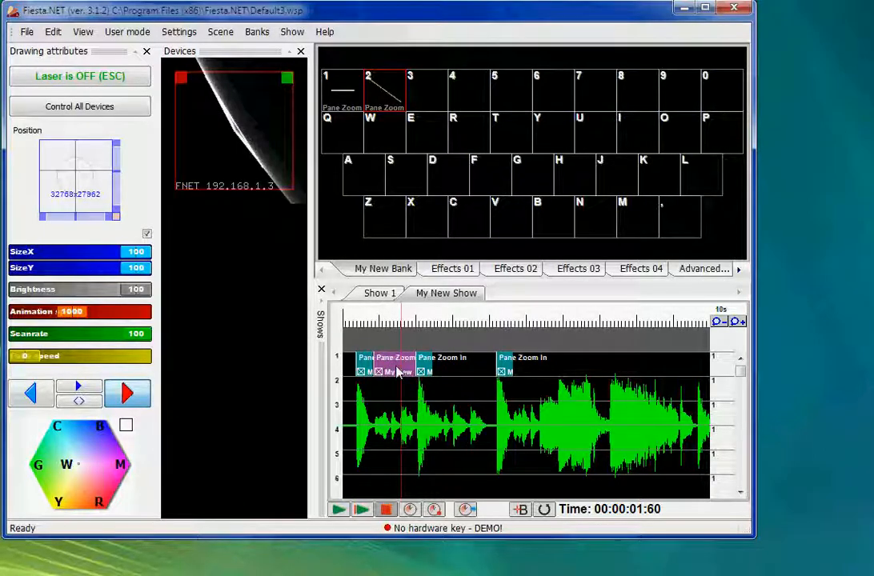
Paste the rotating cue after the second and third peak cues, stretch each copy to the next peak, and preview the show
click(449, 372)
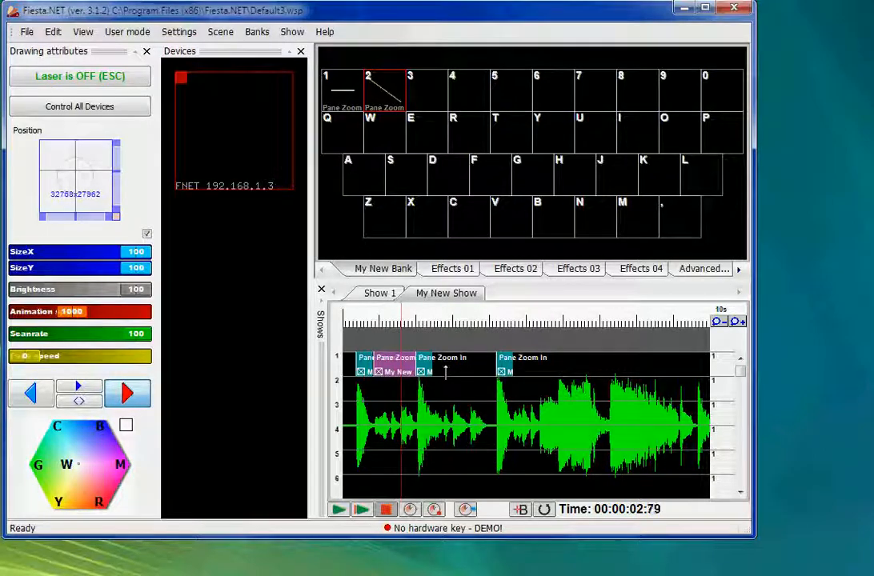
key(ctrl+v)
drag(459, 363, 503, 359)
click(527, 371)
key(ctrl+v)
mouse_move(555, 365)
mouse_down()
mouse_move(566, 366)
mouse_move(558, 364)
mouse_up()
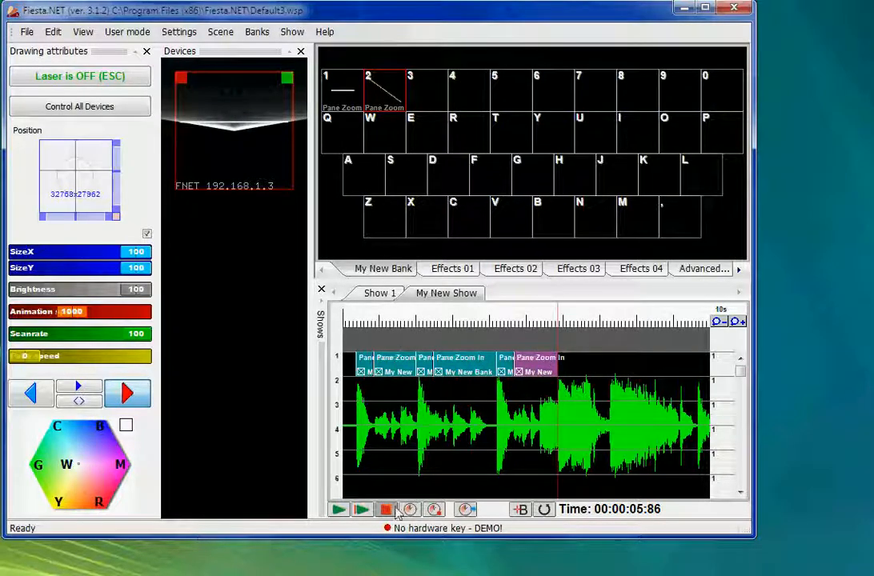
click(339, 511)
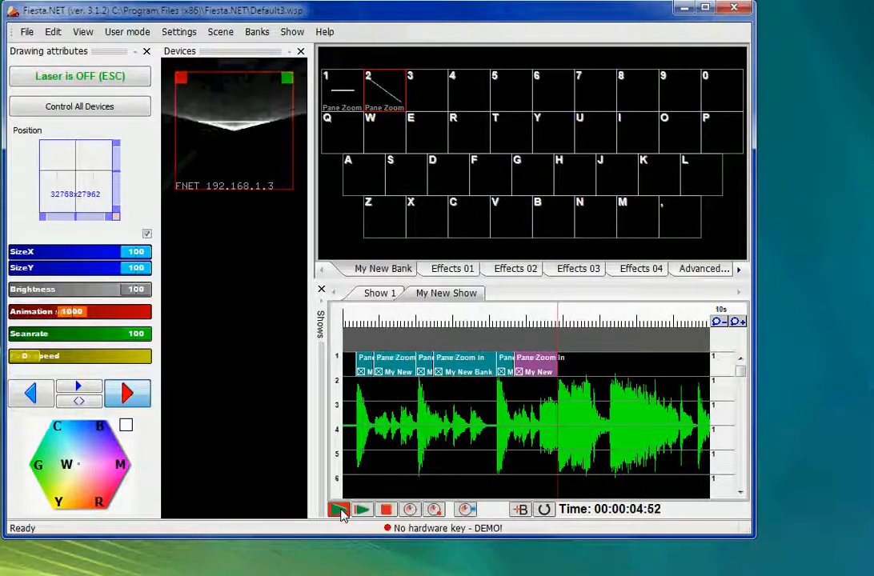
click(387, 511)
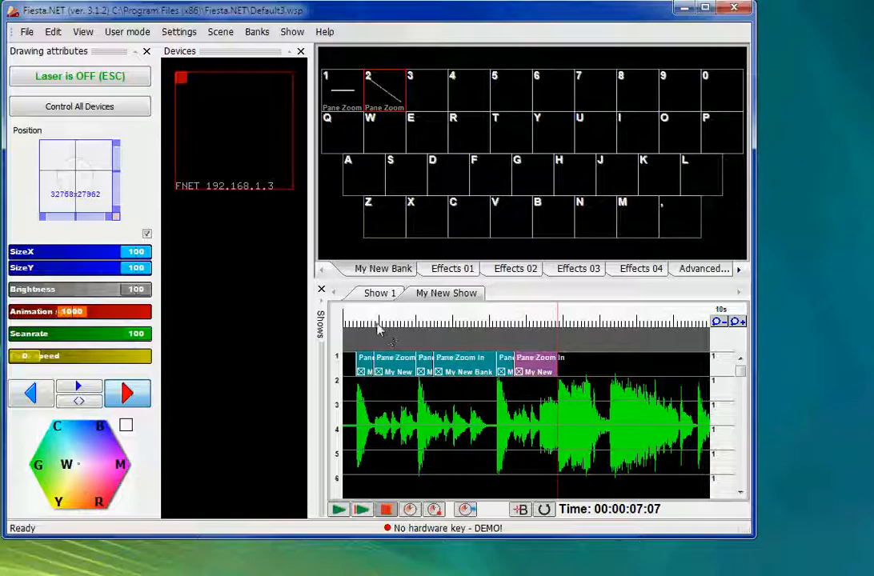
drag(378, 322, 415, 322)
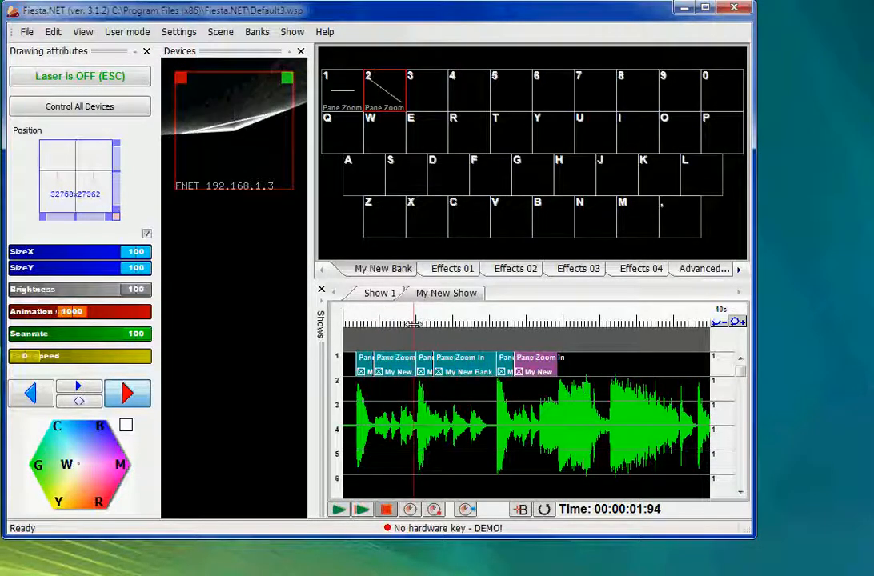
Reshape the cell 2 scene's Rotation Z line into a smooth ease-in, ease-out curve, accept it, and preview it in the show
double_click(383, 92)
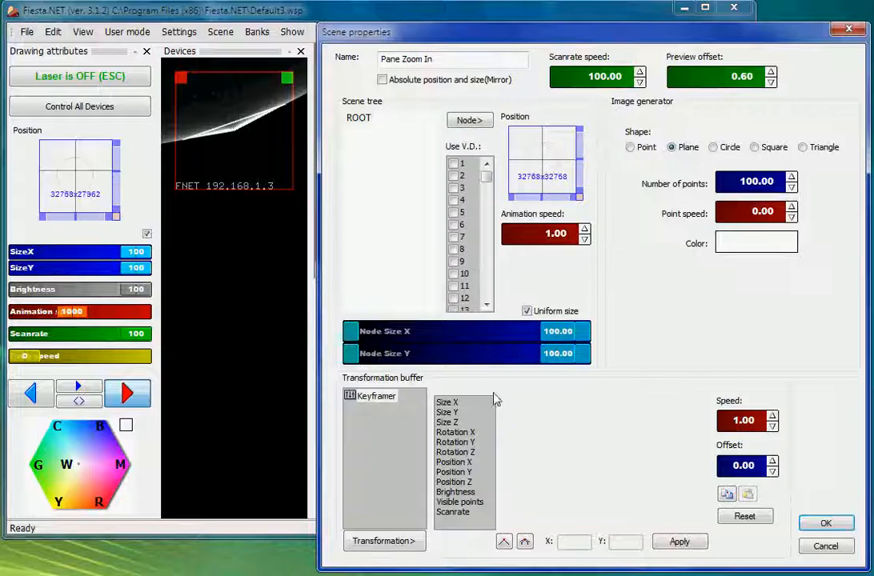
click(454, 452)
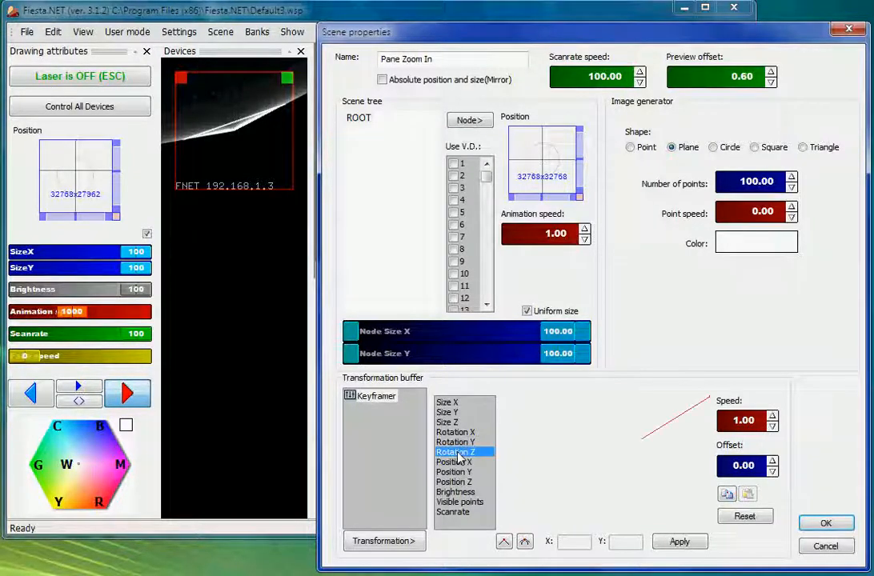
click(504, 539)
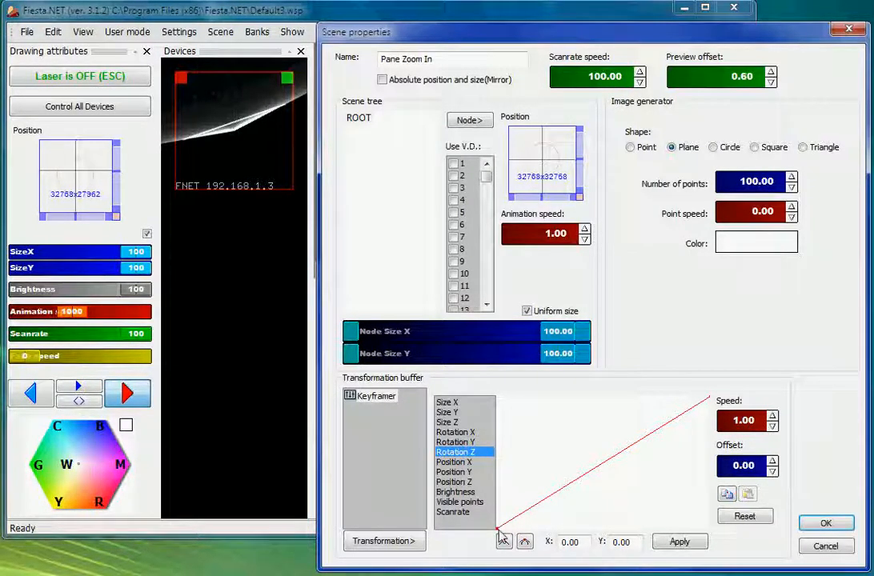
click(524, 542)
click(562, 490)
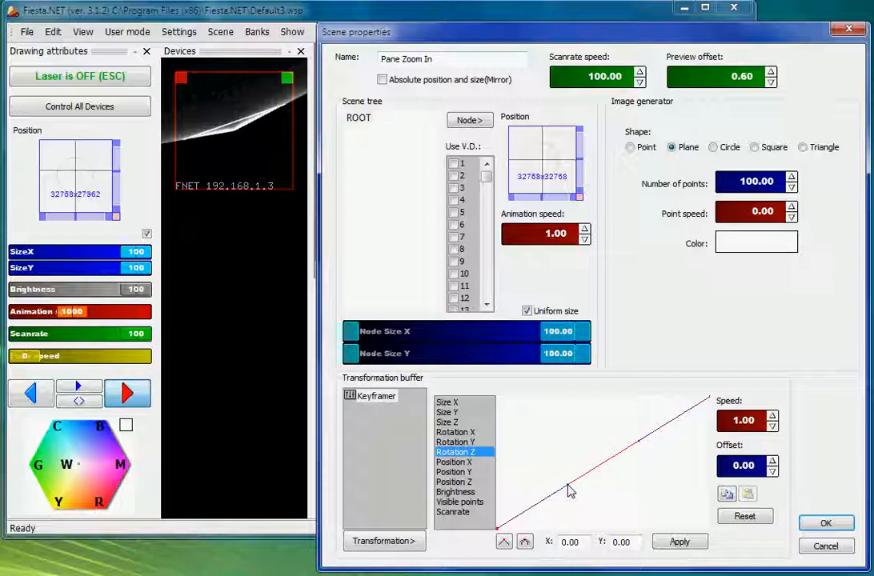
drag(570, 490, 577, 554)
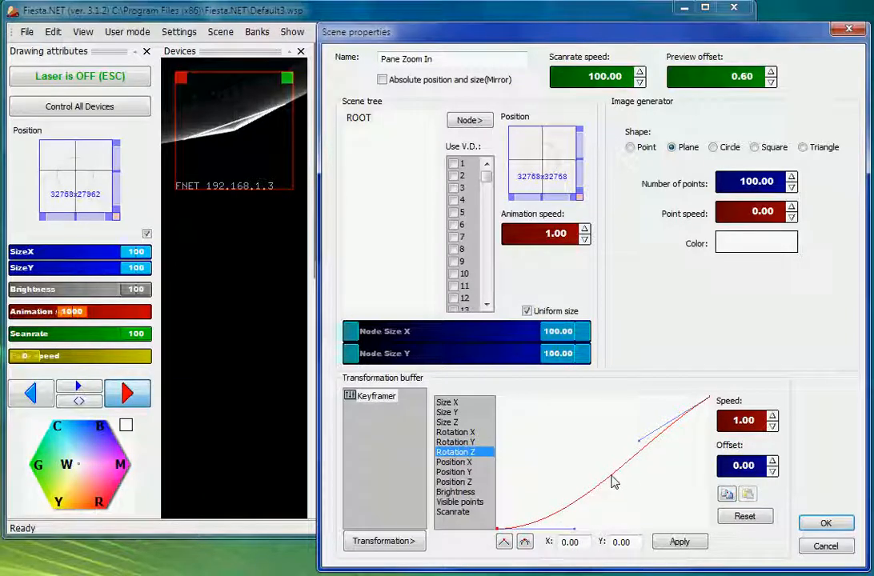
click(639, 441)
drag(638, 441, 633, 390)
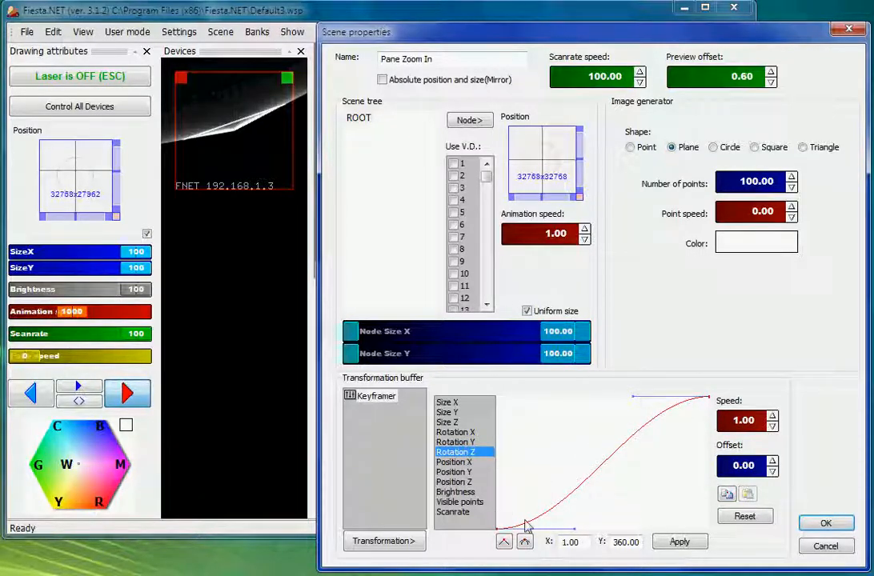
click(825, 522)
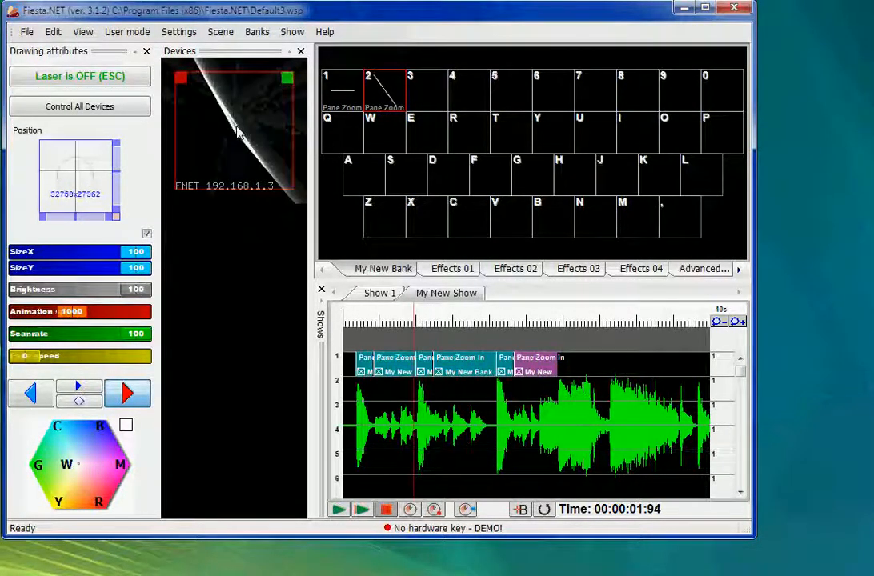
click(338, 510)
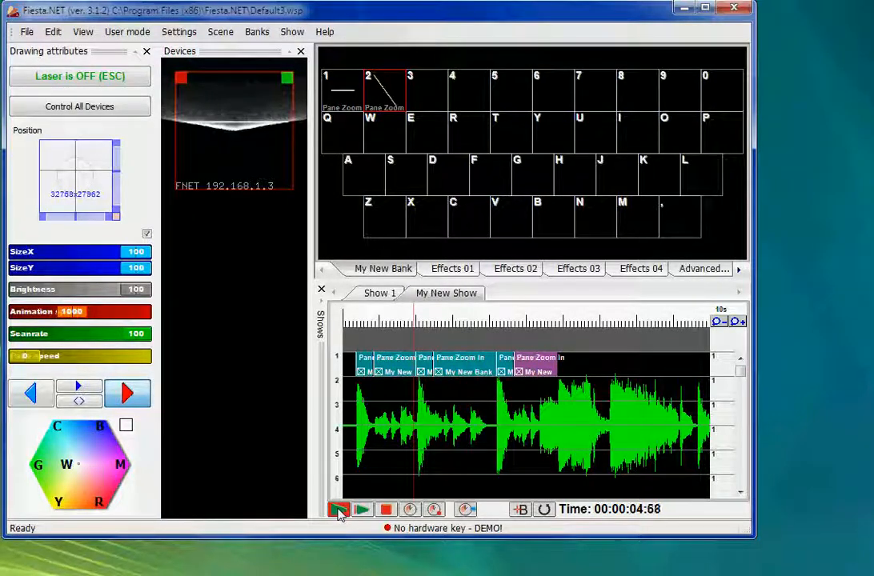
click(387, 512)
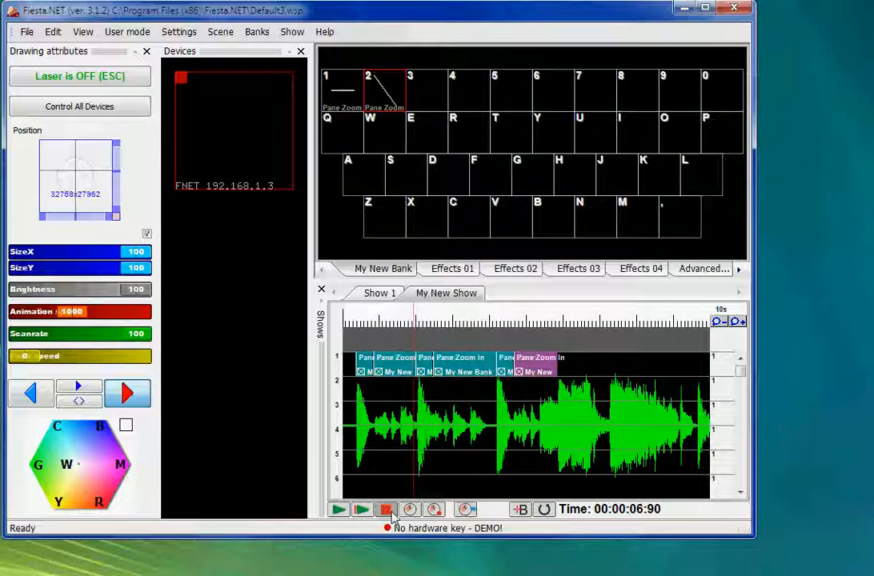
drag(378, 326, 414, 325)
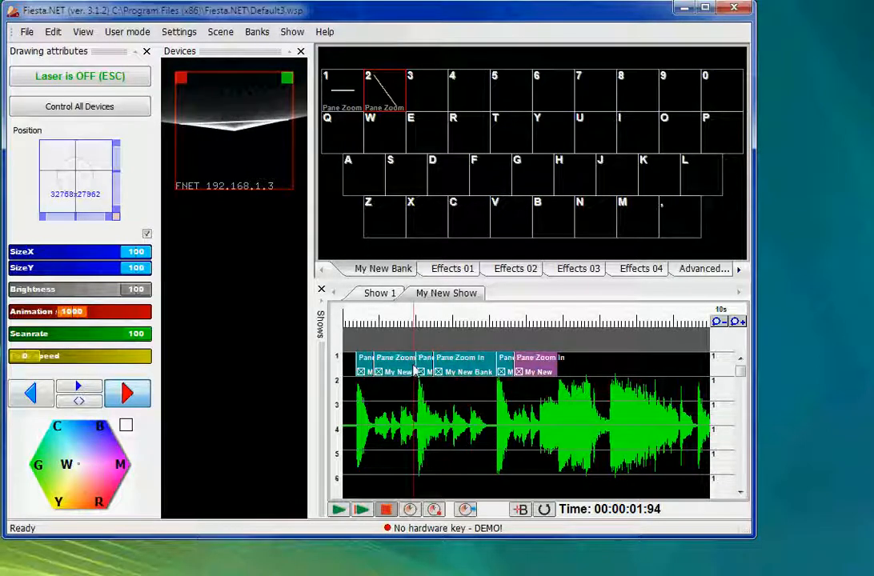
Add a Brightness keyframe at X 0.53, Y 100 to the cell 2 scene and lower the end keyframe to 0
double_click(386, 93)
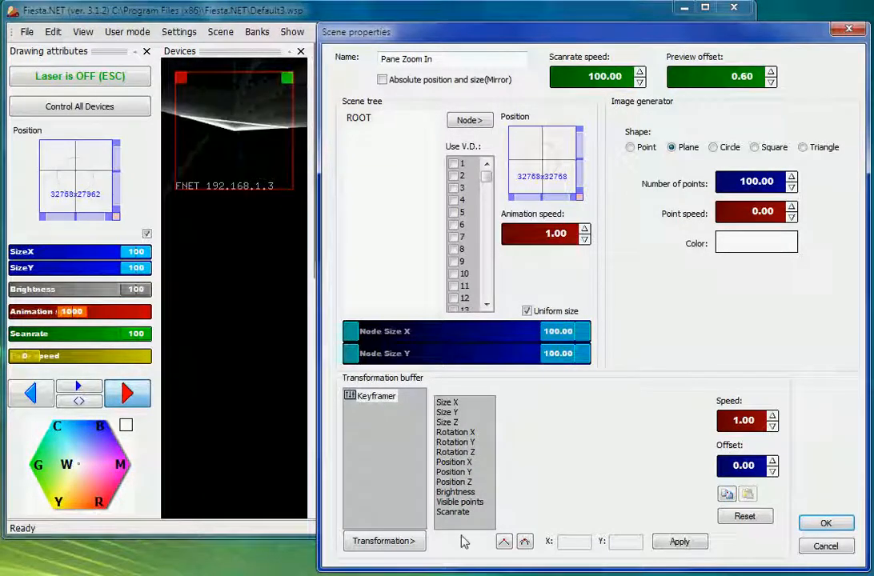
click(454, 491)
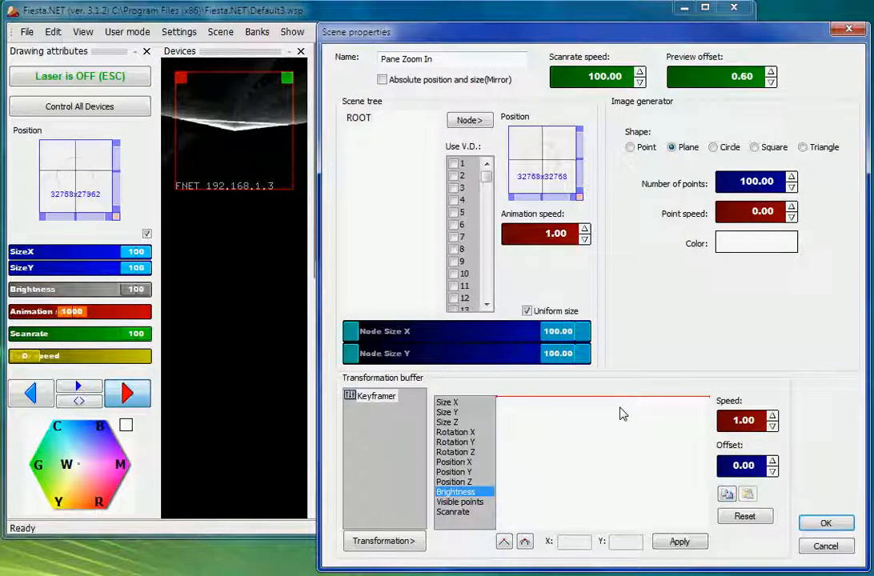
click(585, 397)
drag(585, 397, 608, 396)
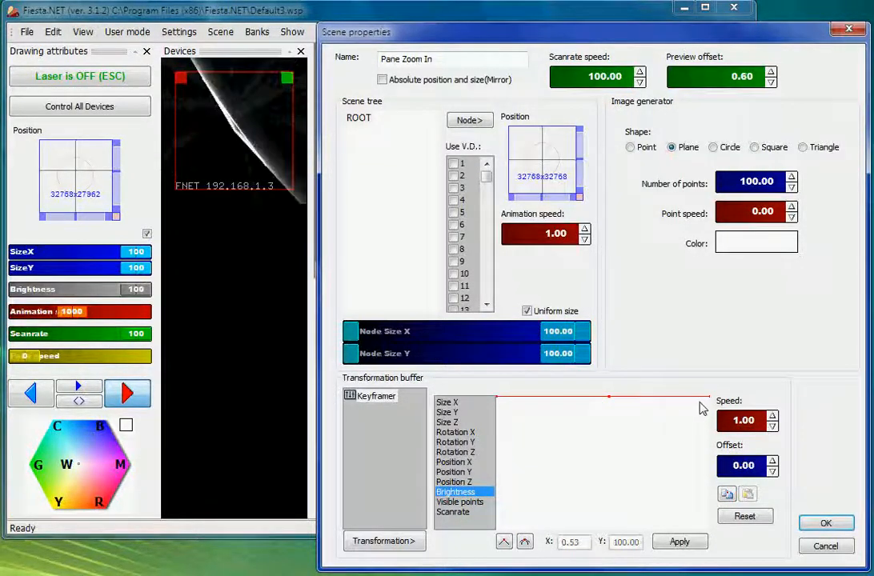
drag(708, 397, 719, 570)
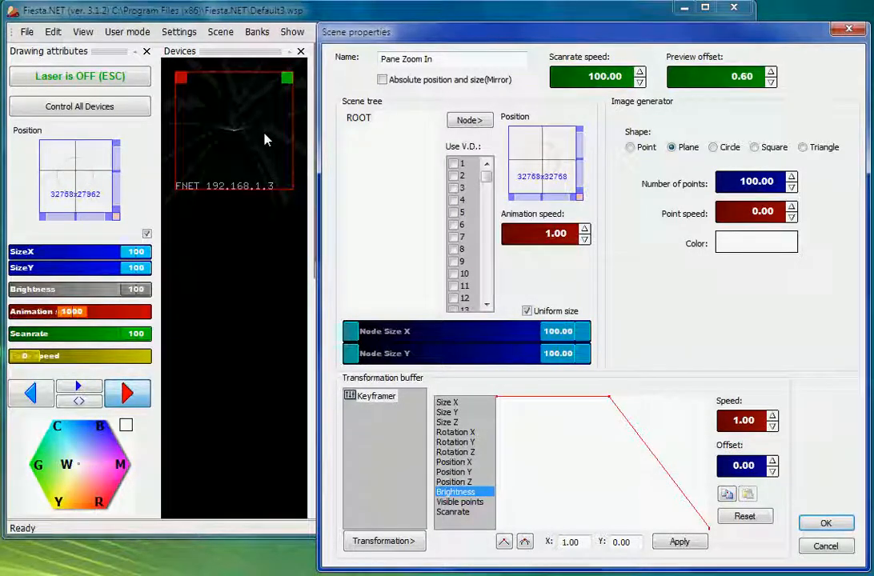
Accept the cell 2 scene's Brightness fade and preview the show with it
click(835, 523)
click(338, 512)
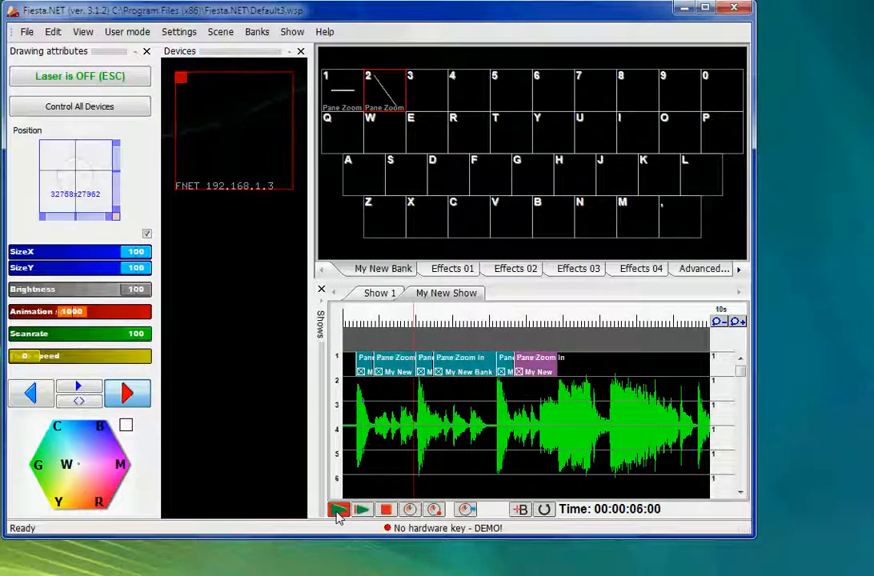
click(386, 509)
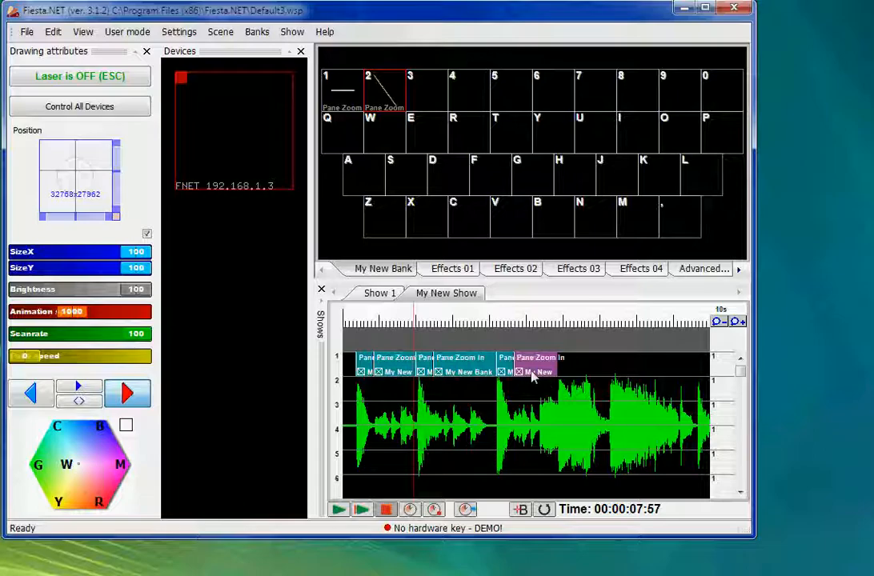
Set the cell 2 scene's Keyframer speed to 2.00, accept it, and scrub the show timeline across the first rotating cue
double_click(378, 97)
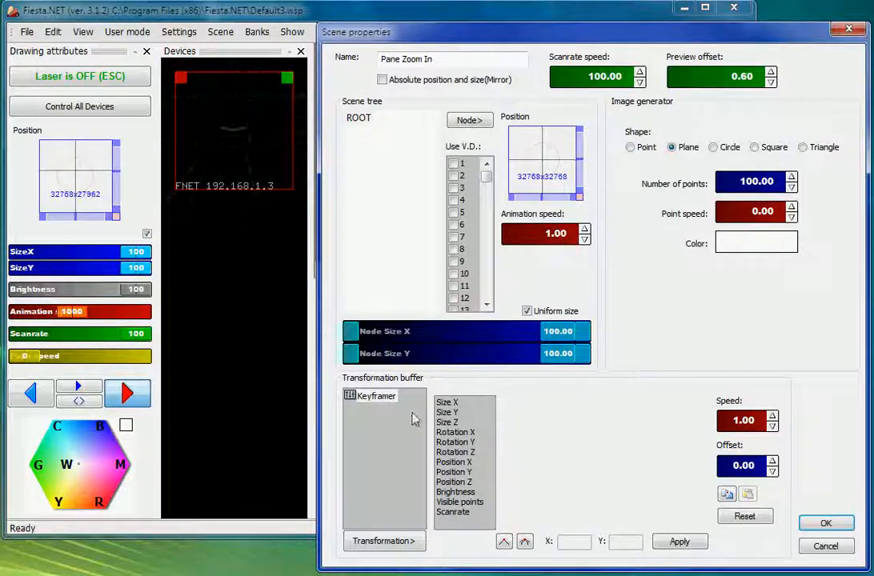
click(743, 422)
text(2)
key(Return)
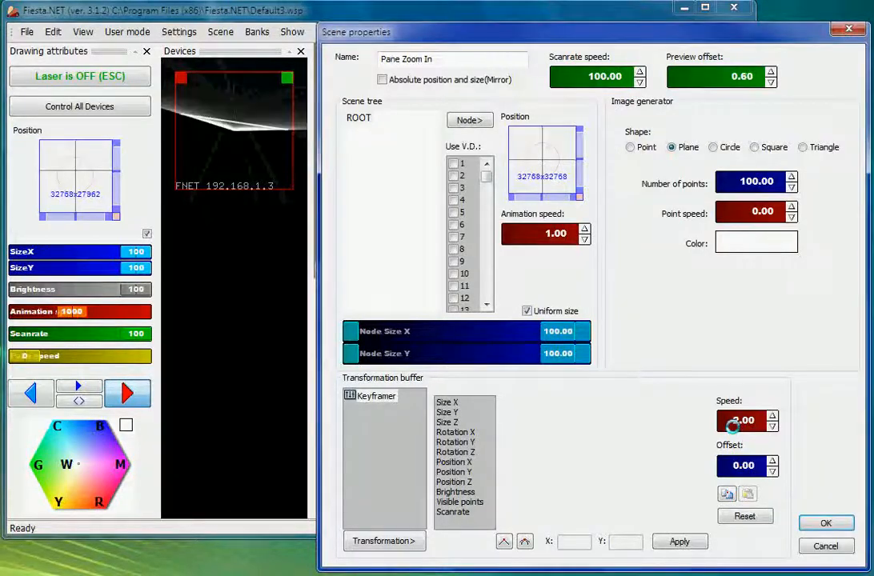
click(826, 524)
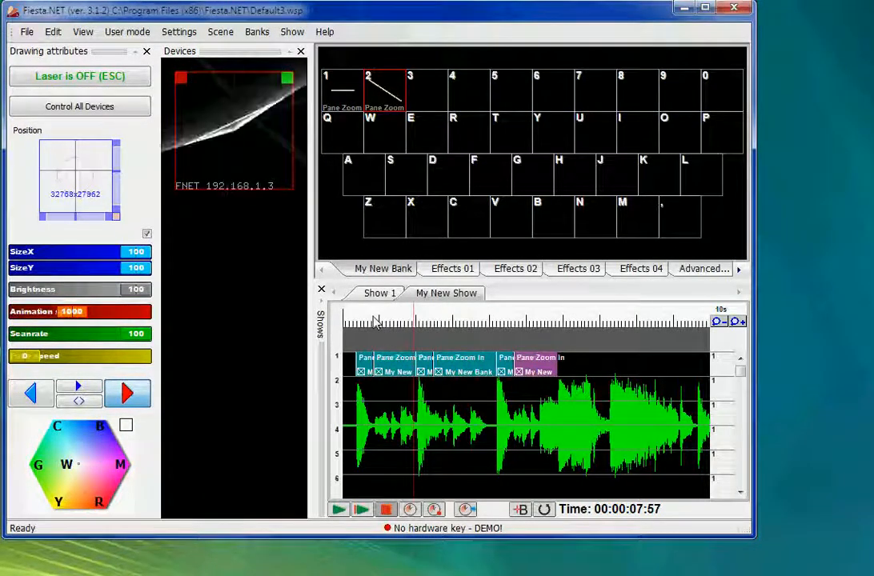
drag(380, 321, 416, 338)
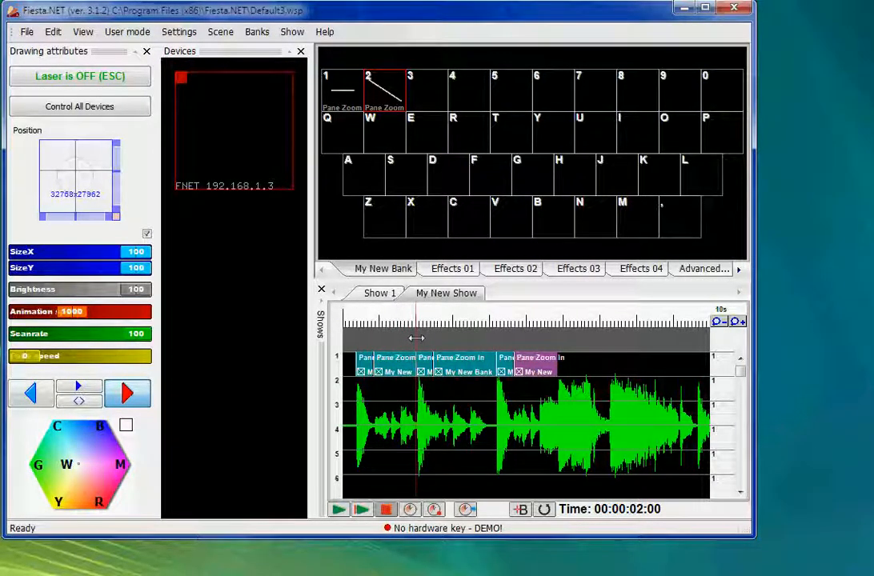